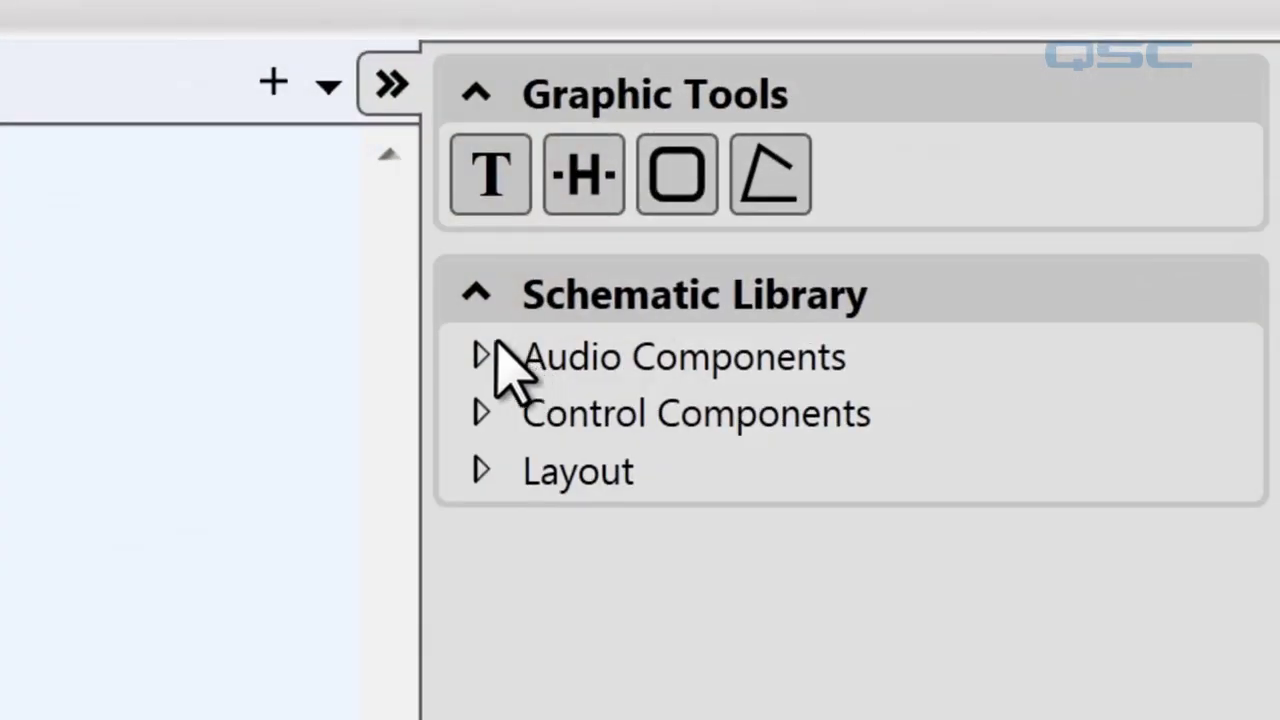
Step: Drag a Gain-Sharing Automatic Mixer from the Mixers library onto the upper left of Page 1
{"action": "left_click", "coordinate": [484, 355]}
{"action": "scroll", "coordinate": [503, 200], "scroll_direction": "down", "scroll_amount": 7}
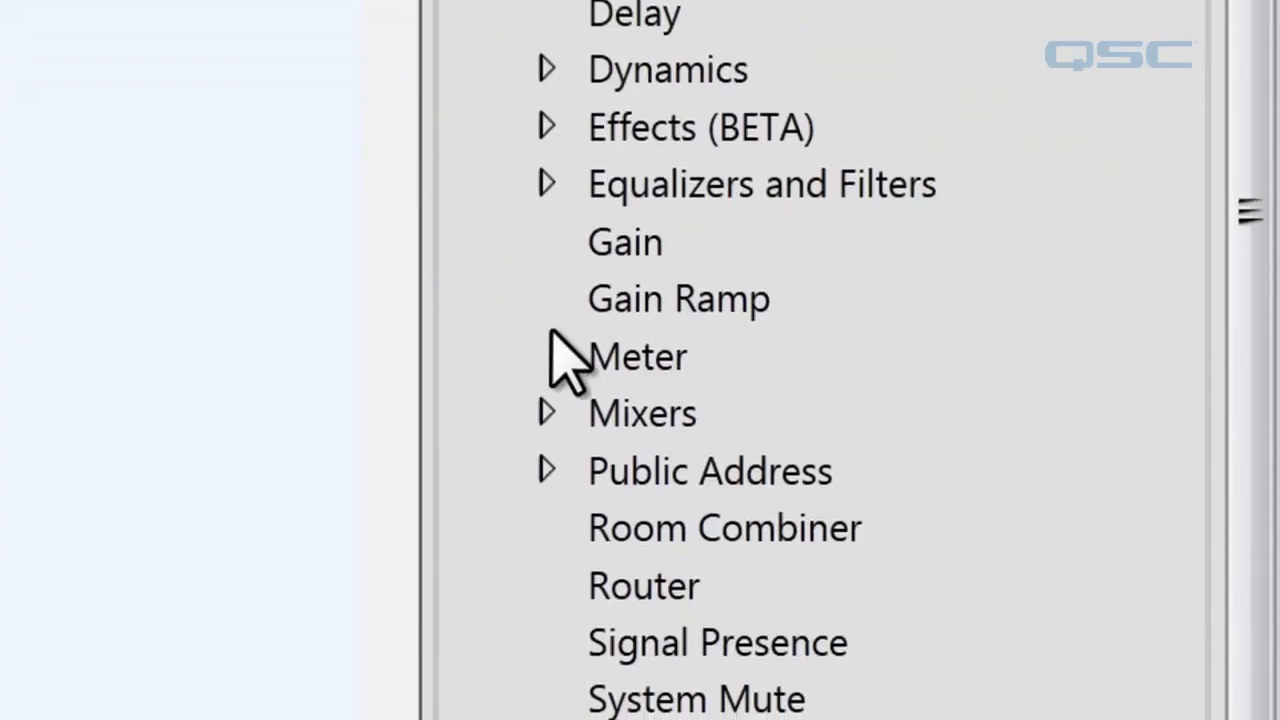
{"action": "left_click", "coordinate": [546, 414]}
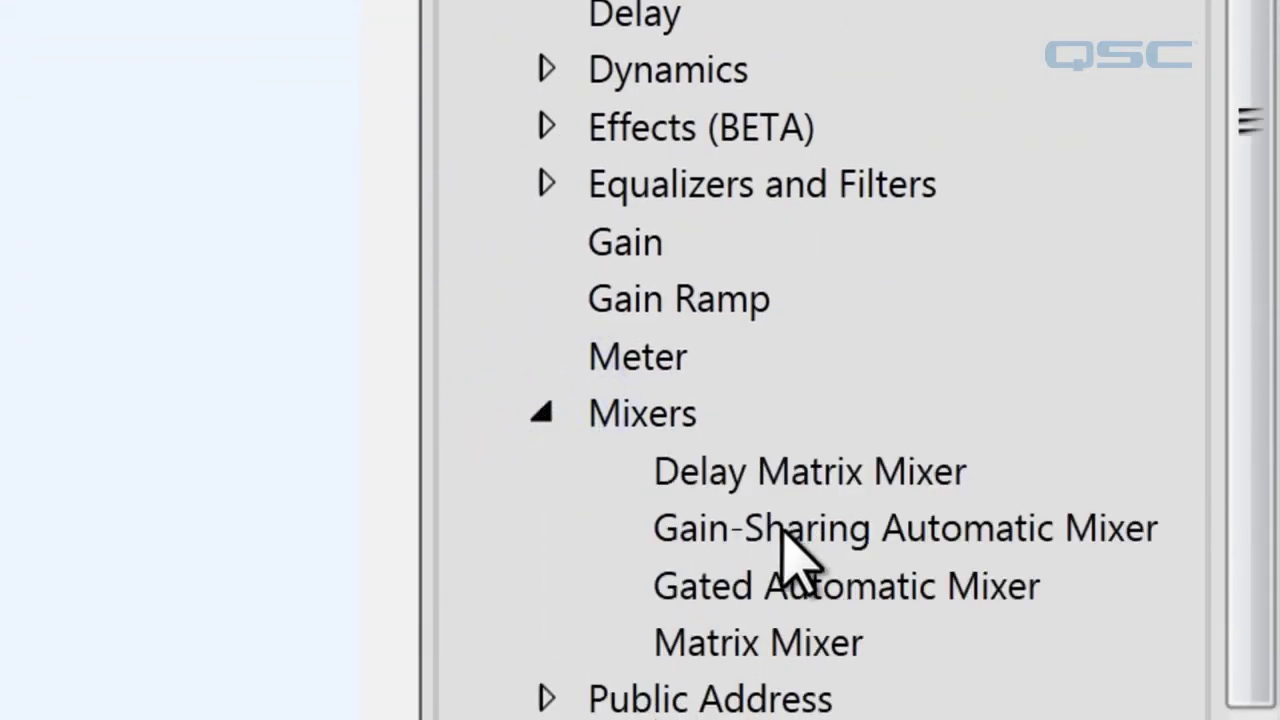
{"action": "left_click_drag", "start_coordinate": [790, 555], "coordinate": [10, 150]}
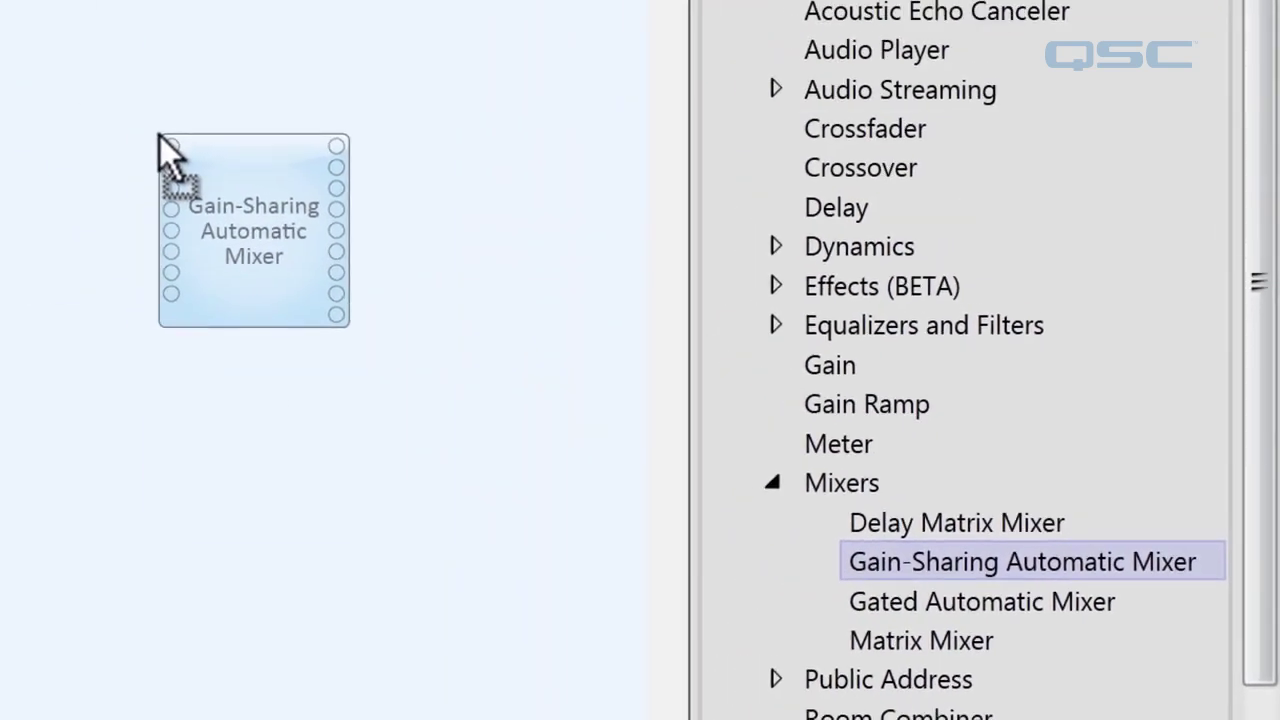
{"action": "left_click_drag", "start_coordinate": [160, 138], "coordinate": [160, 135]}
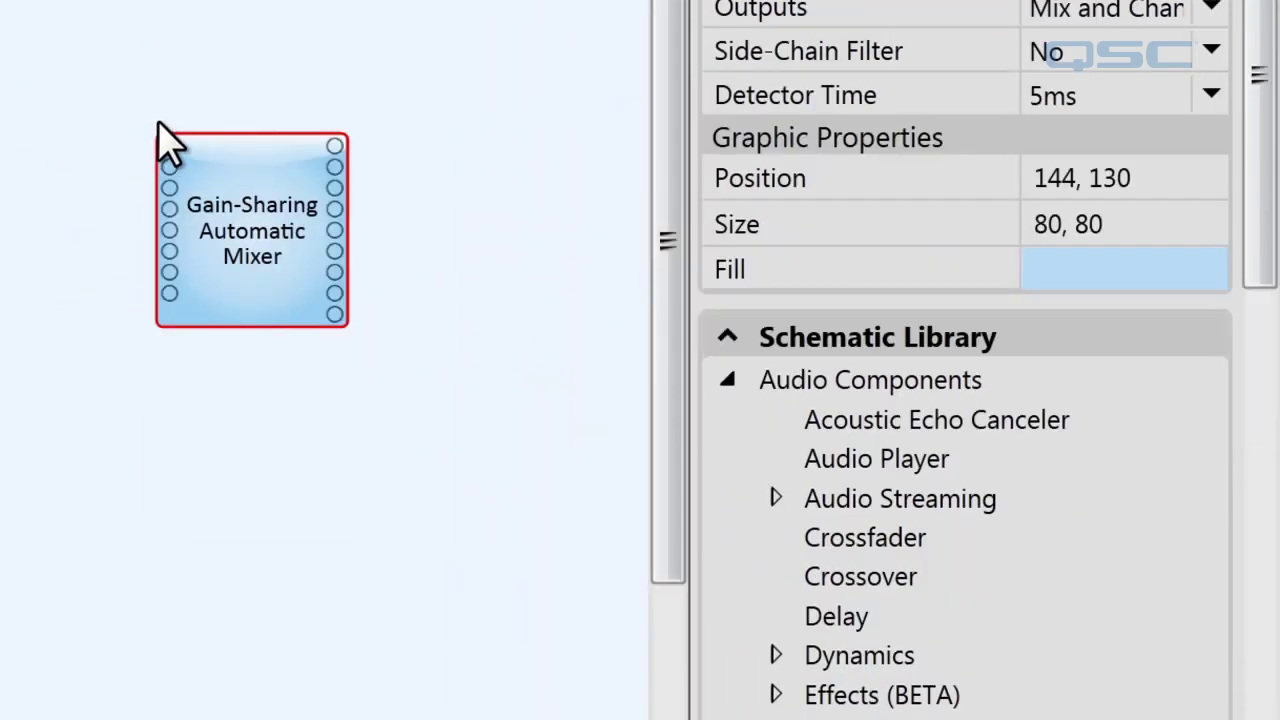
{"action": "left_click", "coordinate": [1266, 175]}
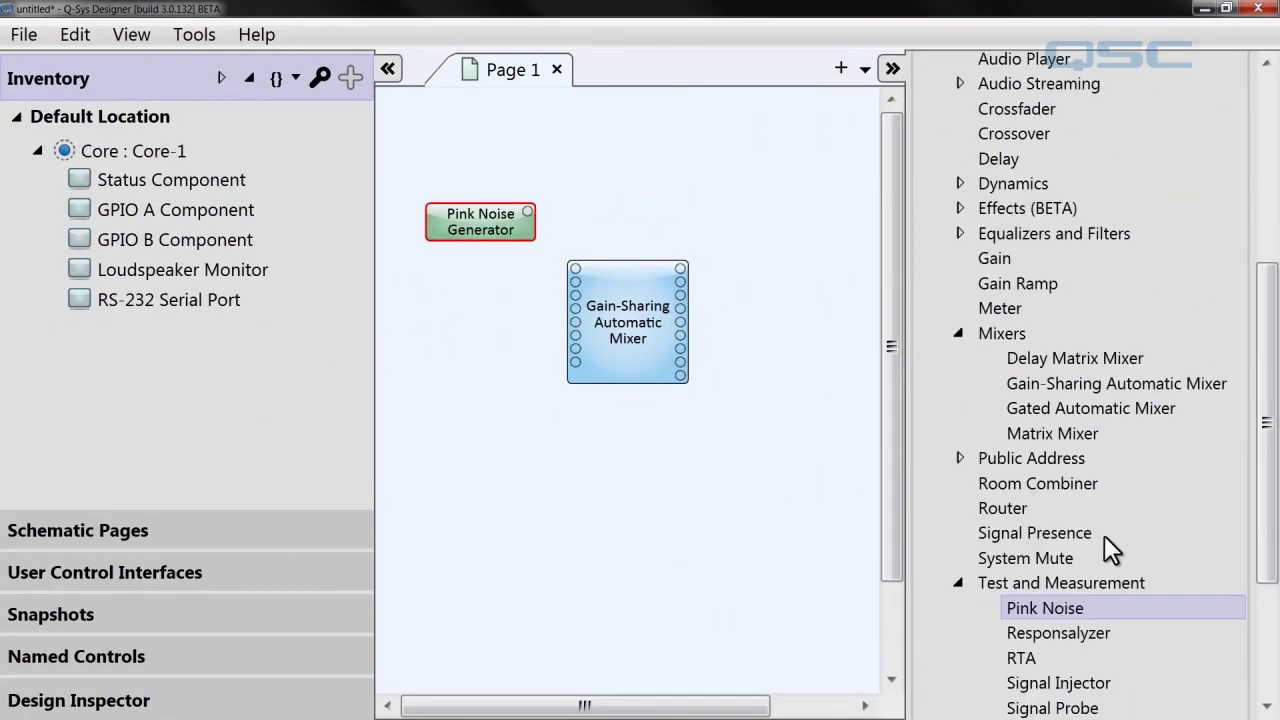
Step: Copy the Pink Noise Generator and paste three copies in a row across the page
{"action": "left_click", "coordinate": [387, 69]}
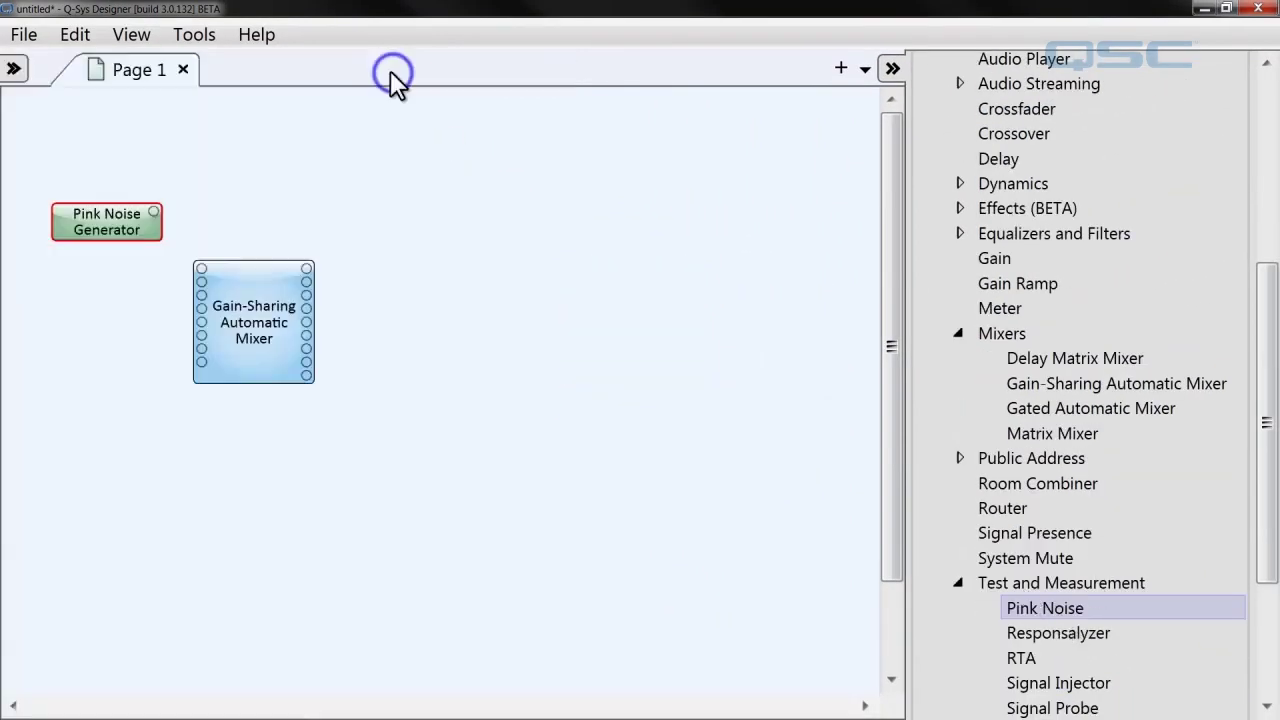
{"action": "key", "text": "ctrl+c"}
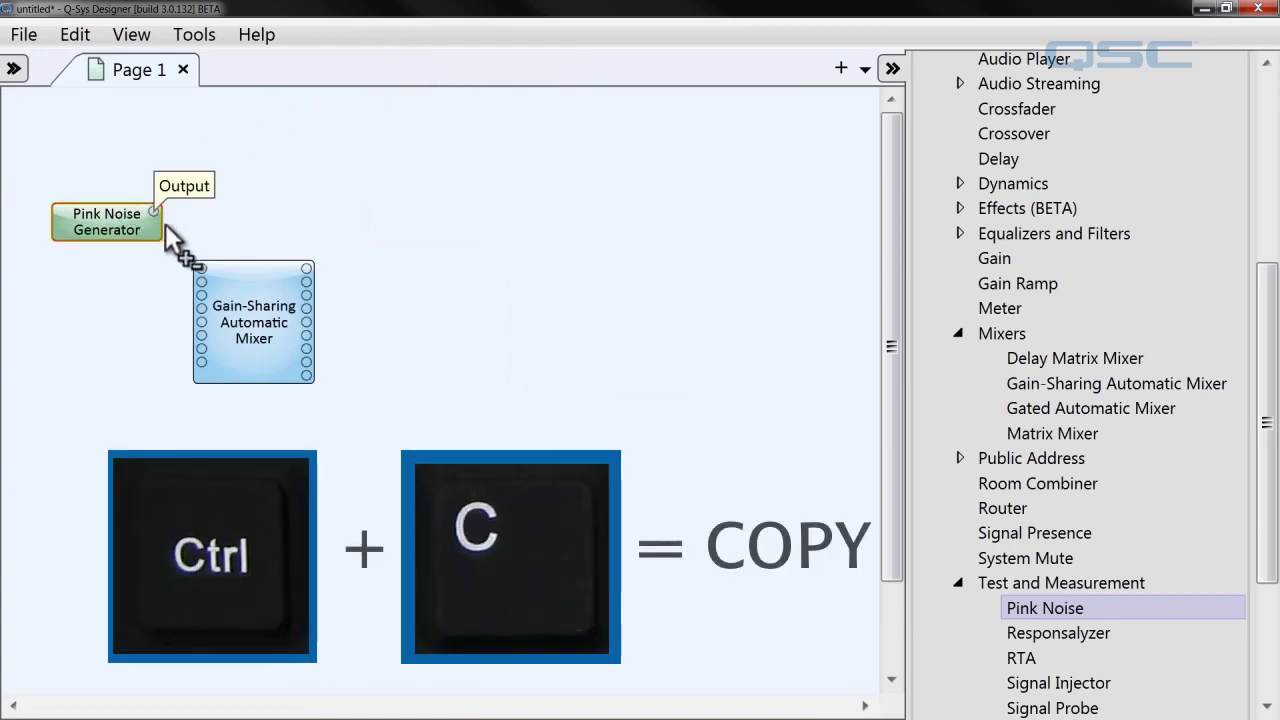
{"action": "key", "text": "ctrl+v"}
{"action": "left_click", "coordinate": [257, 206]}
{"action": "key", "text": "ctrl+v"}
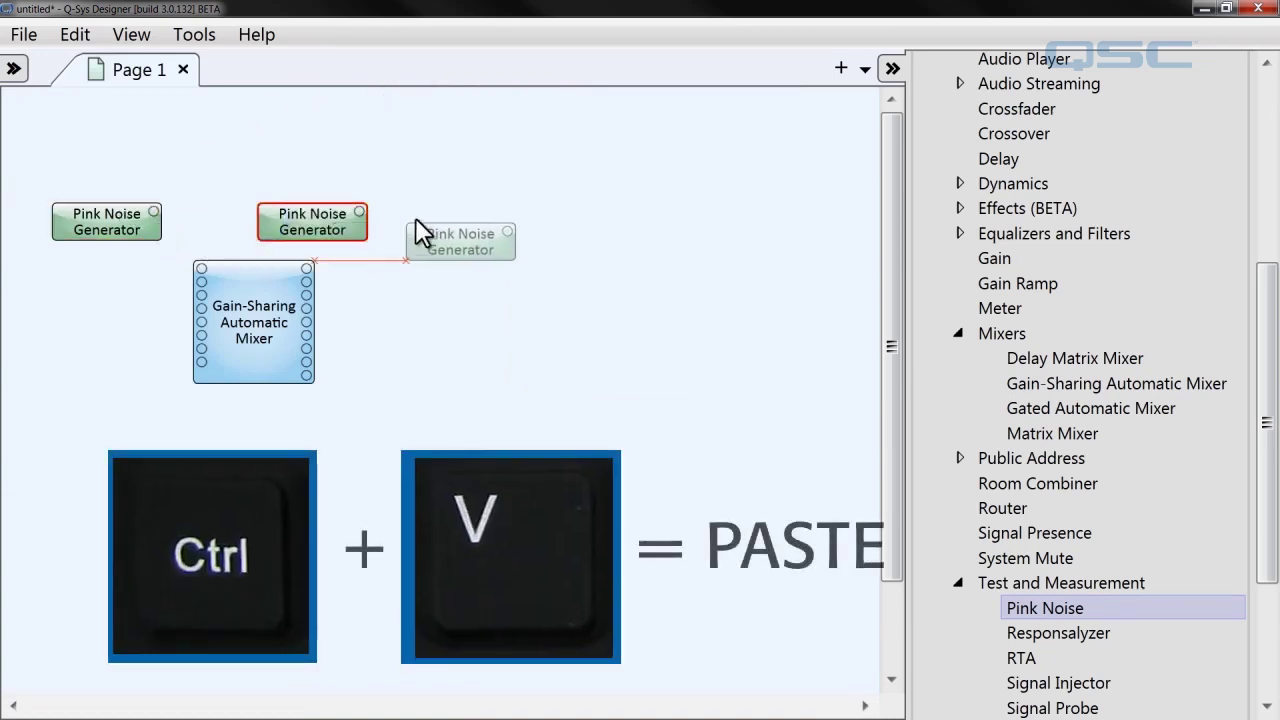
{"action": "left_click", "coordinate": [463, 206]}
{"action": "key", "text": "ctrl+v"}
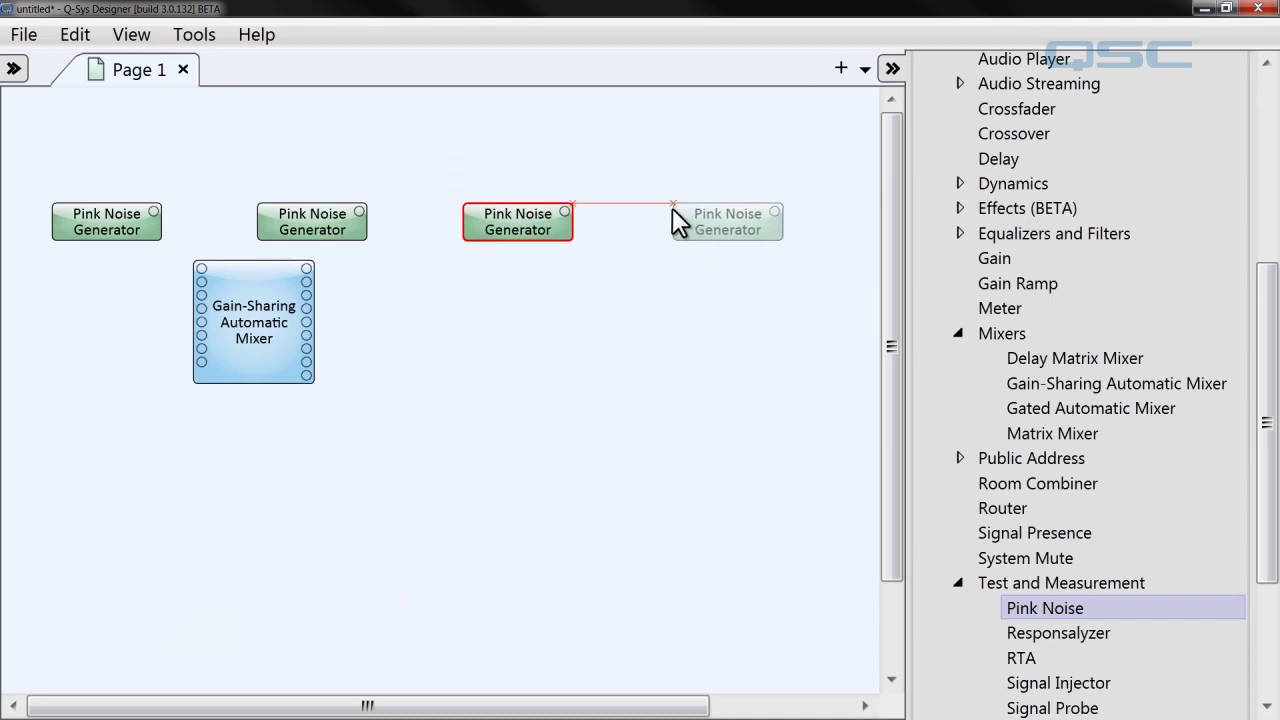
{"action": "left_click", "coordinate": [672, 208]}
Step: Rename the generators John, Paul, George and Ringo, and fill Ringo dark blue
{"action": "left_click", "coordinate": [90, 212]}
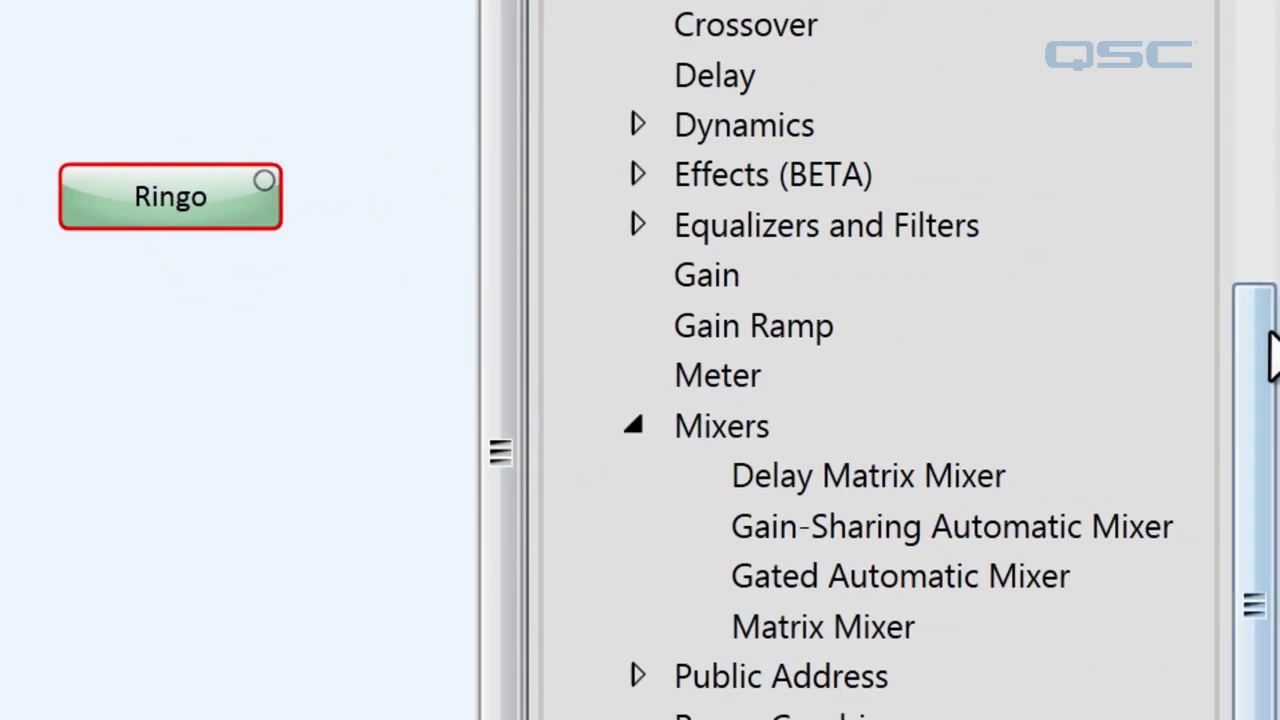
{"action": "left_click_drag", "start_coordinate": [1260, 340], "coordinate": [1268, 29]}
{"action": "left_click", "coordinate": [1090, 410]}
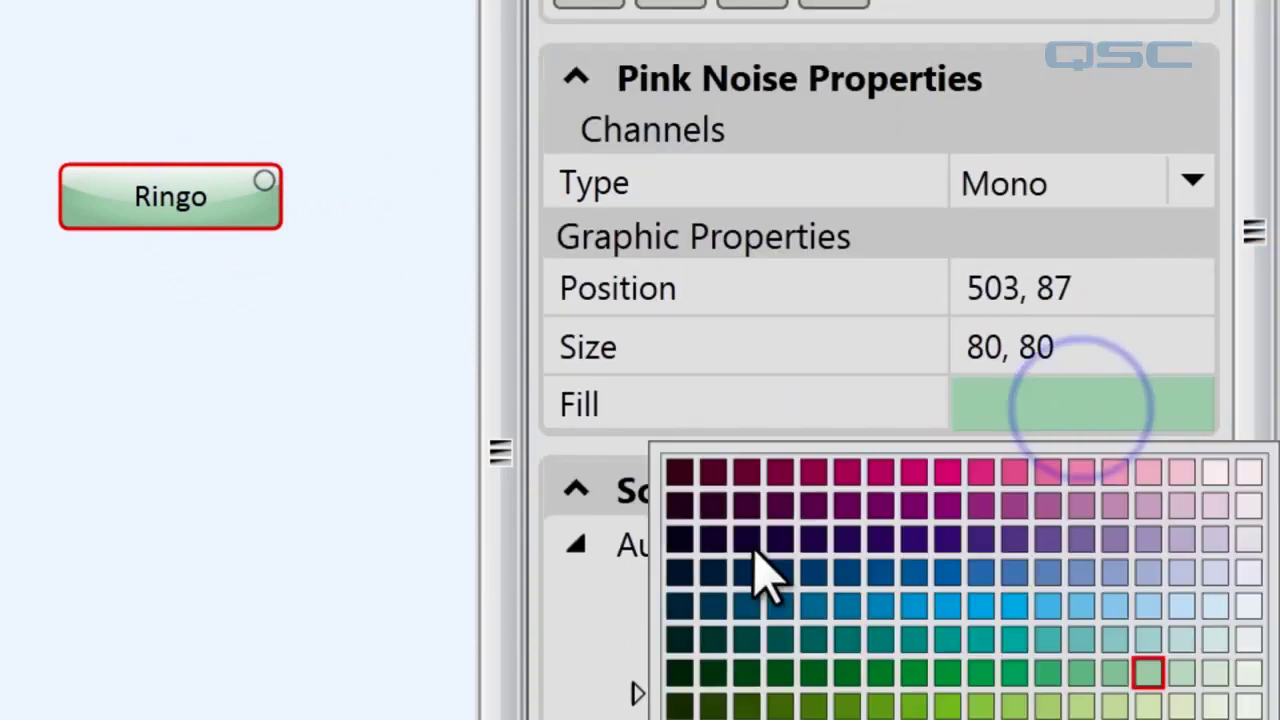
{"action": "left_click", "coordinate": [749, 606]}
Step: Fill the third generator (George) yellow and the second (Paul) purple
{"action": "left_click", "coordinate": [443, 223]}
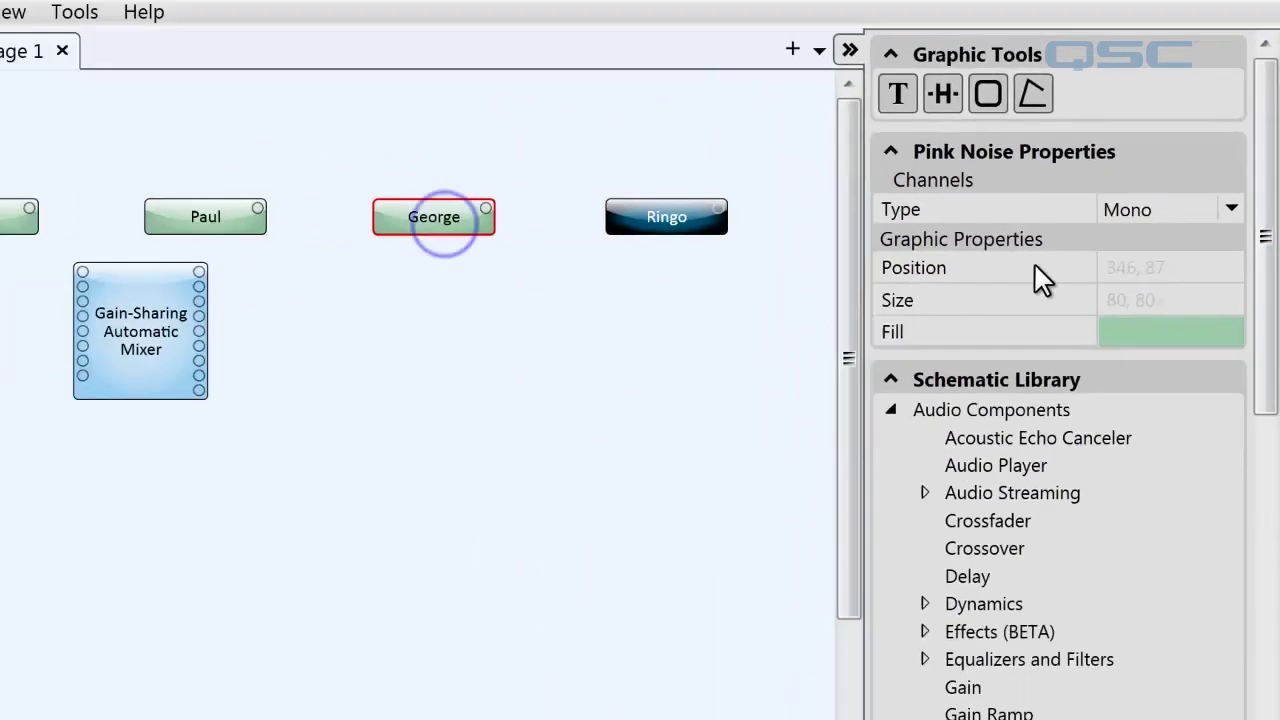
{"action": "left_click", "coordinate": [1062, 393]}
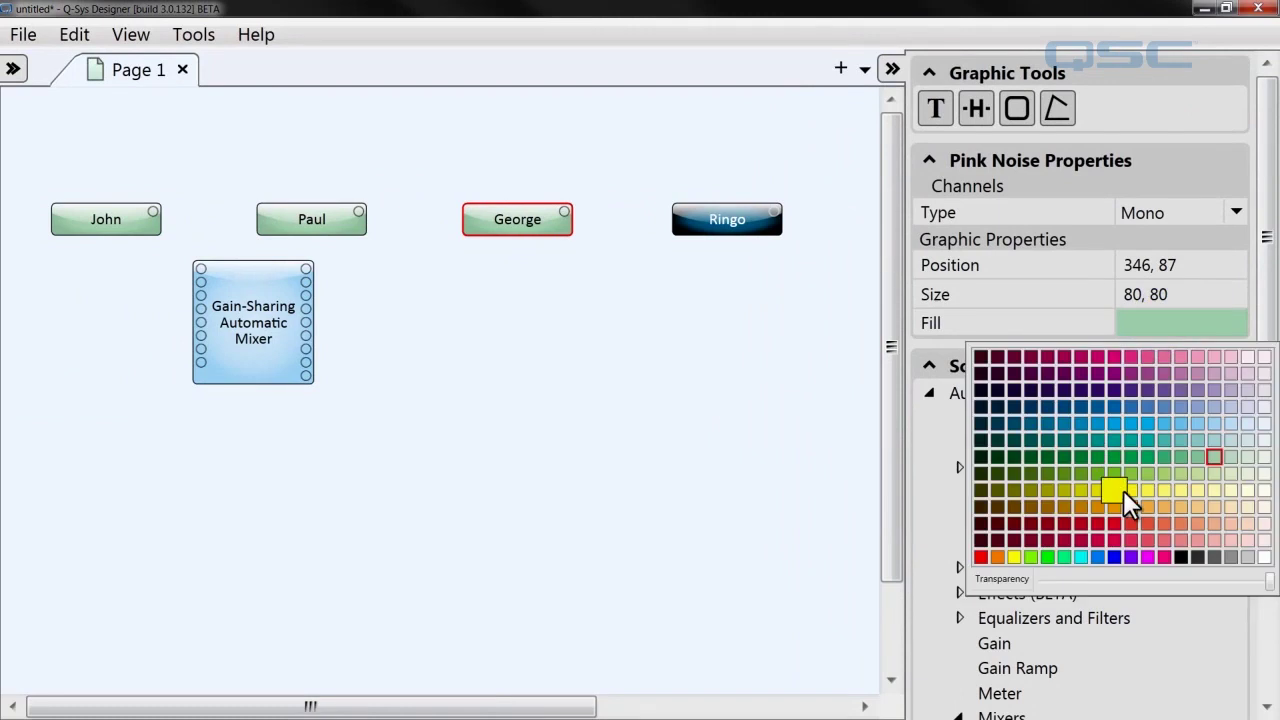
{"action": "left_click", "coordinate": [1123, 490]}
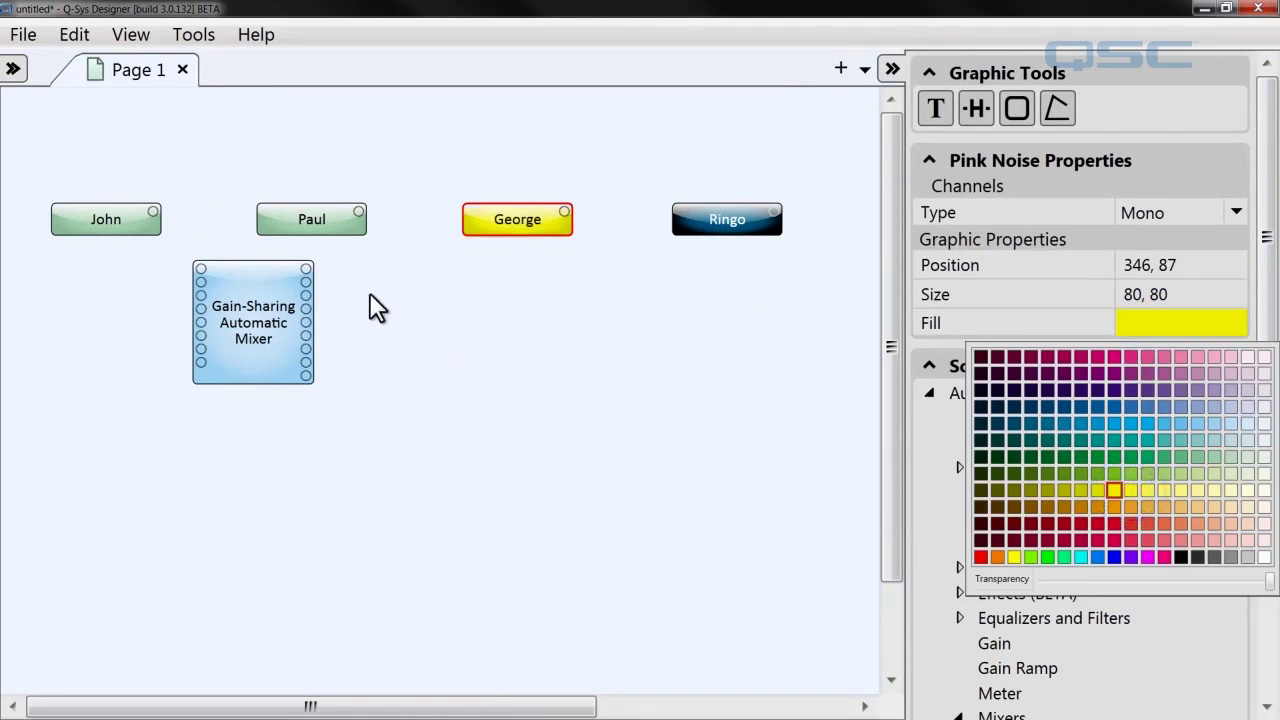
{"action": "left_click", "coordinate": [318, 224]}
{"action": "left_click", "coordinate": [1175, 316]}
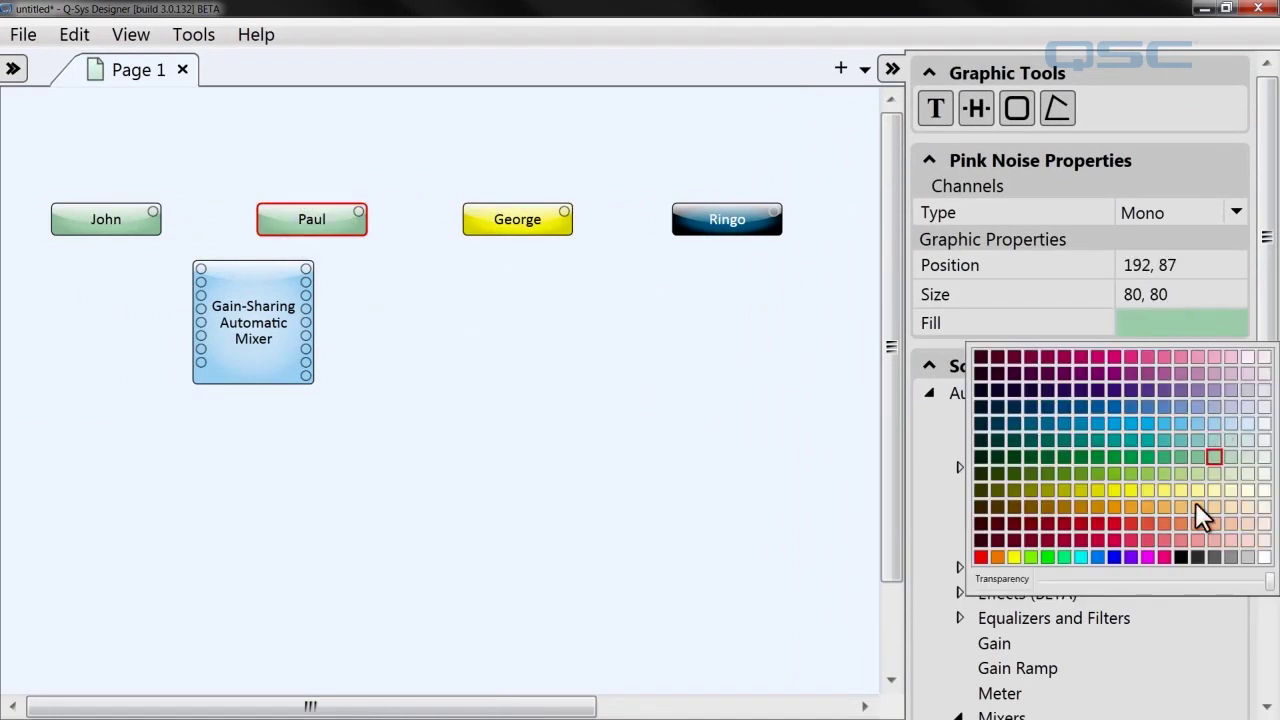
{"action": "left_click", "coordinate": [1199, 391]}
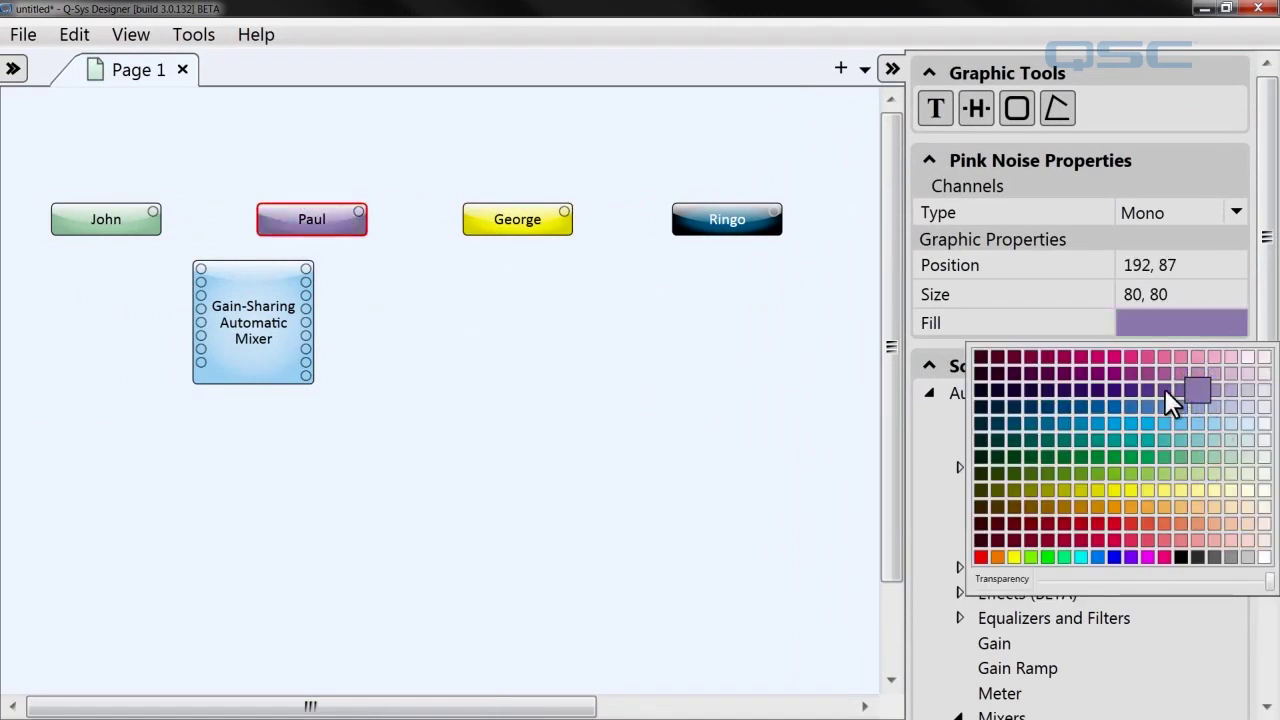
Step: Set the automatic mixer to 4 channels and move it to the page's top right
{"action": "left_click", "coordinate": [257, 305]}
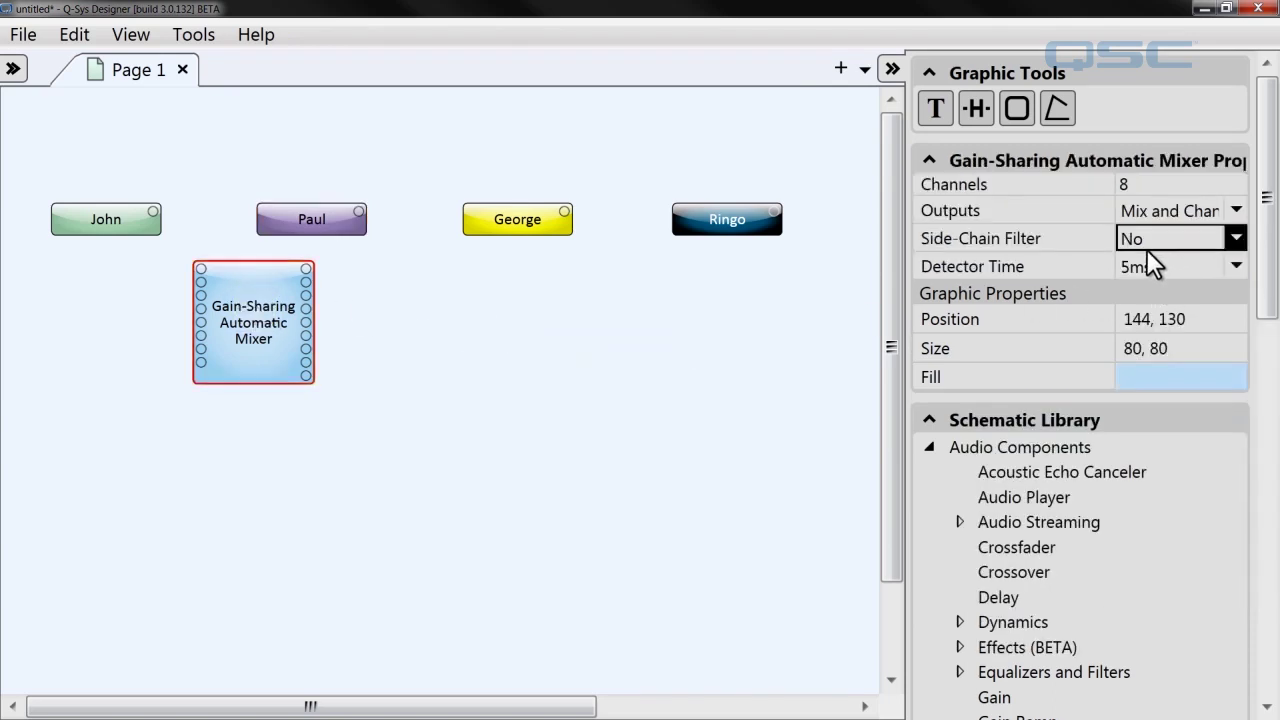
{"action": "left_click", "coordinate": [1135, 189]}
{"action": "type", "text": "4"}
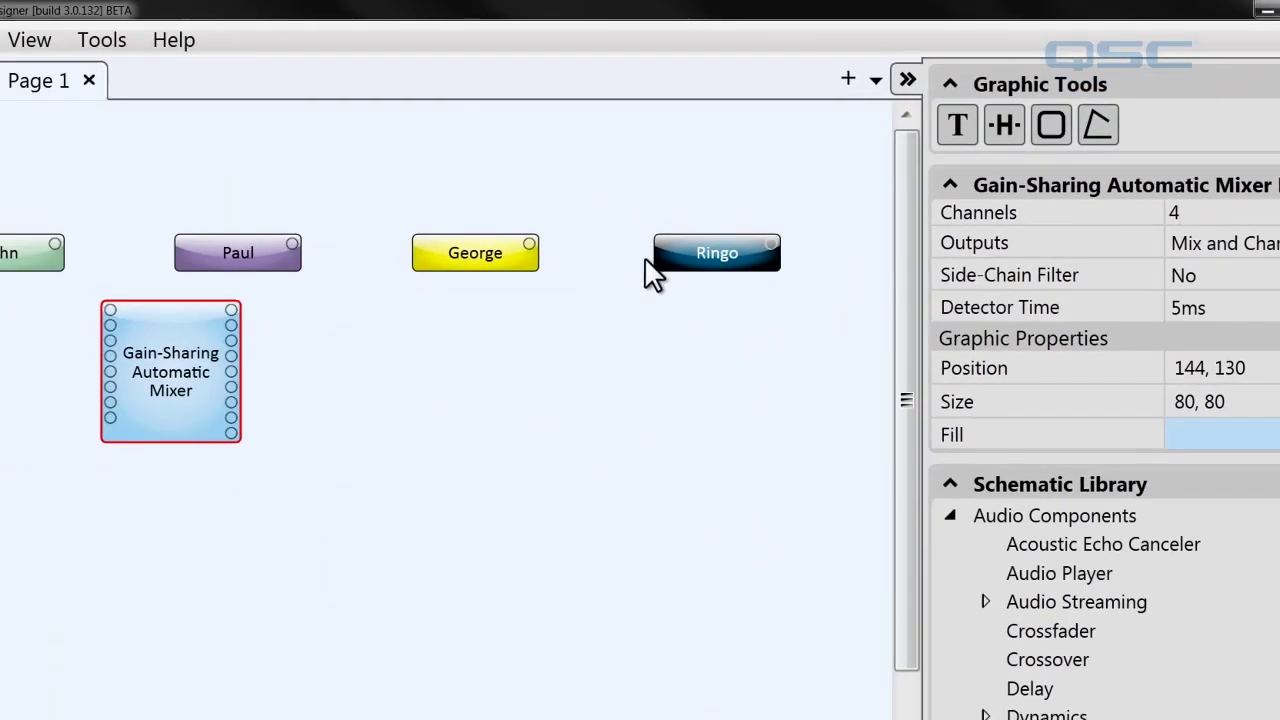
{"action": "key", "text": "Return"}
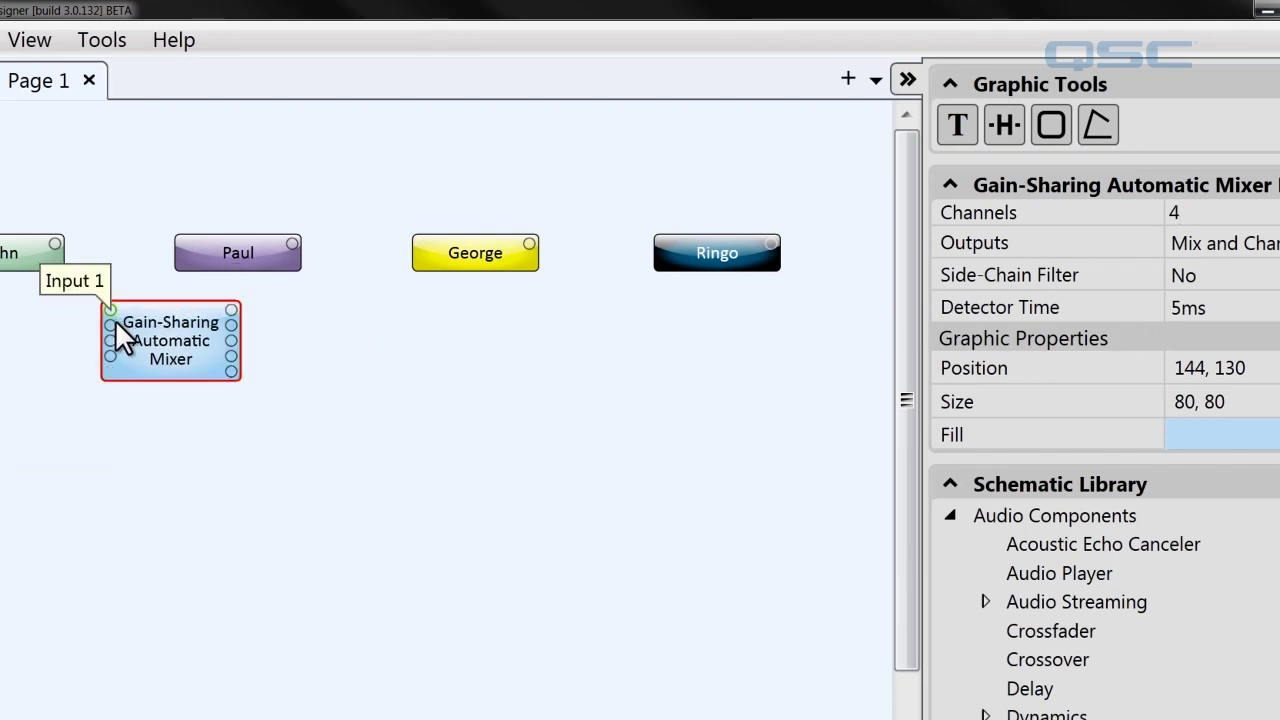
{"action": "left_click_drag", "start_coordinate": [149, 349], "coordinate": [742, 166]}
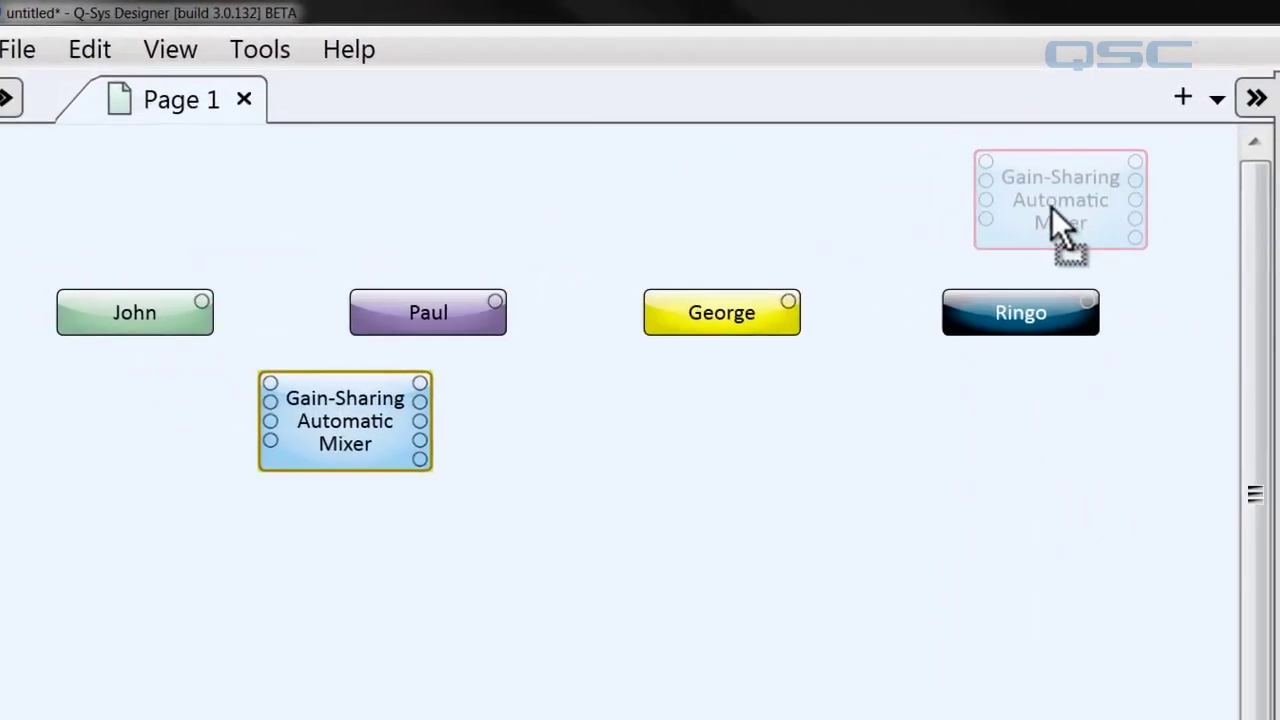
{"action": "left_click_drag", "start_coordinate": [1051, 207], "coordinate": [1118, 210]}
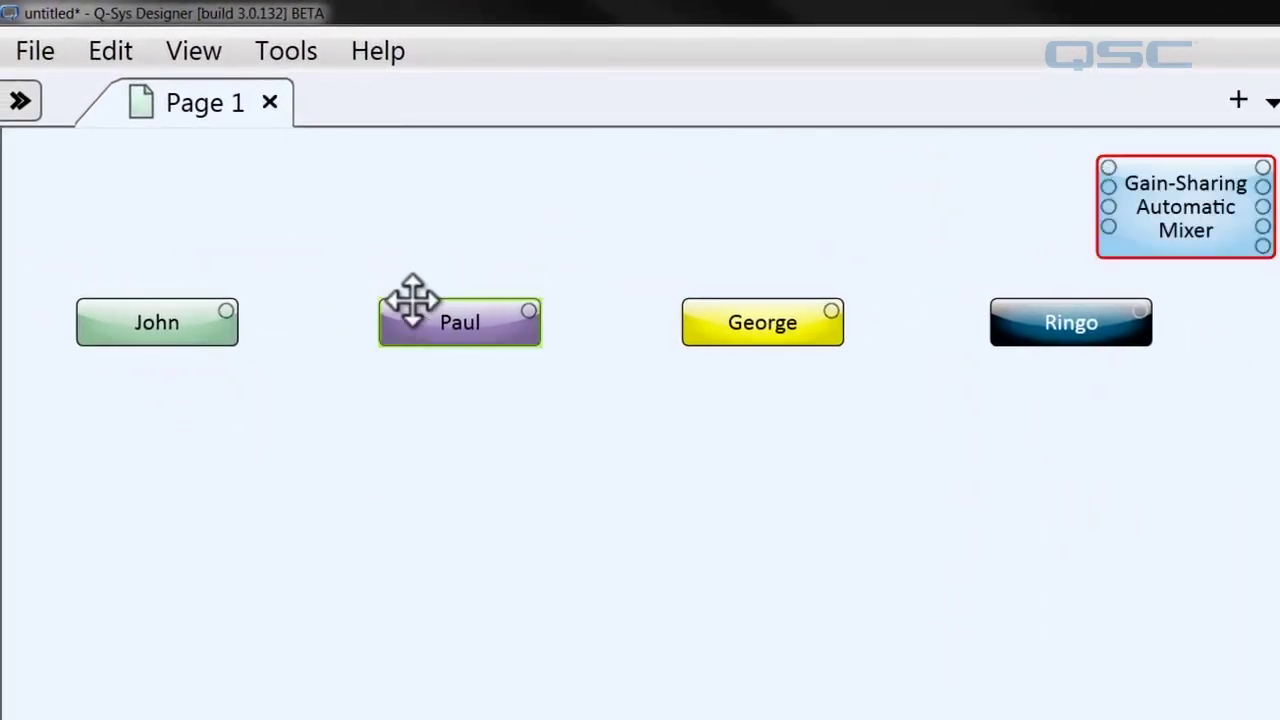
Step: Wire John, Paul, George and Ringo outputs to mixer inputs 1, 2, 3 and 4
{"action": "left_click_drag", "start_coordinate": [202, 301], "coordinate": [1108, 168]}
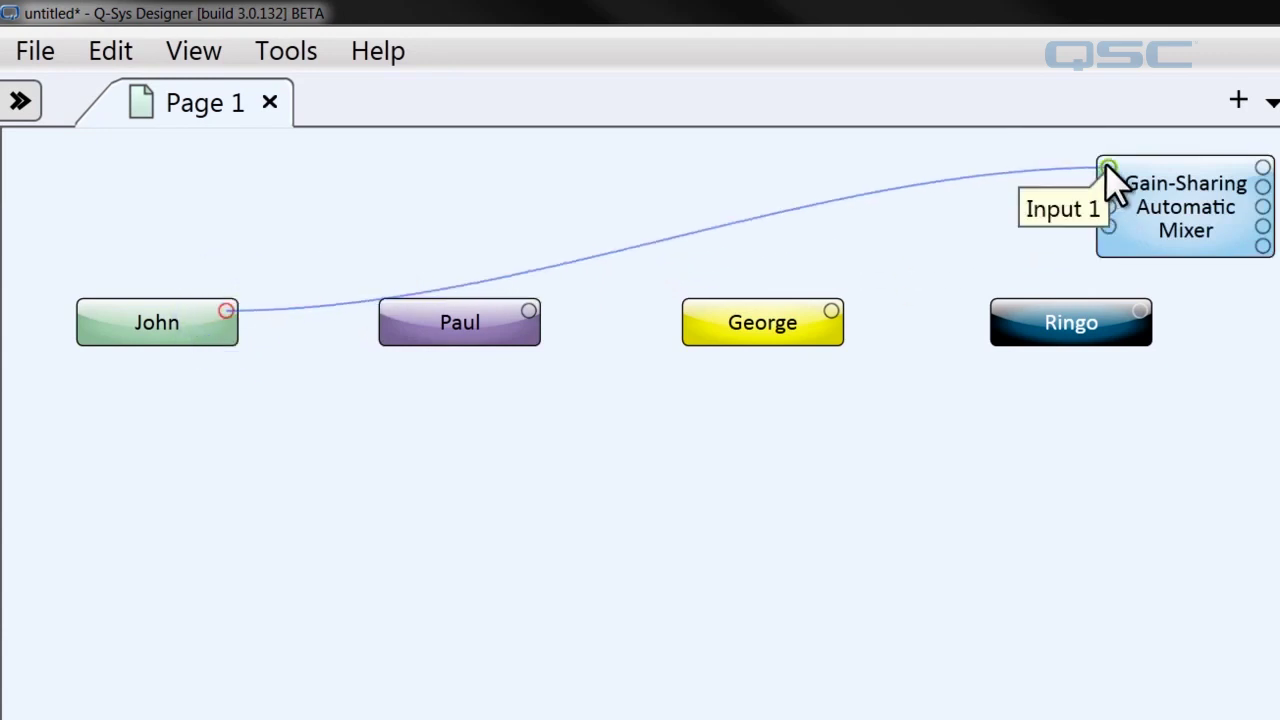
{"action": "left_click_drag", "start_coordinate": [529, 311], "coordinate": [1108, 187]}
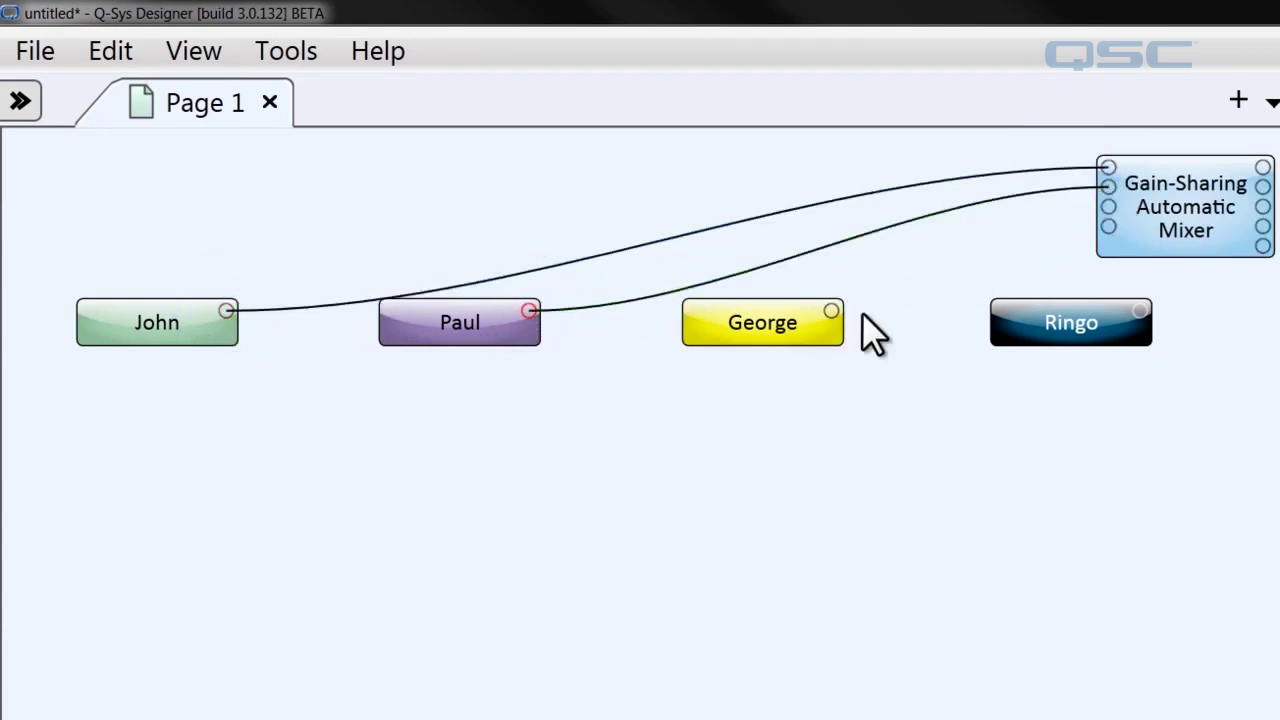
{"action": "left_click_drag", "start_coordinate": [832, 313], "coordinate": [1108, 208]}
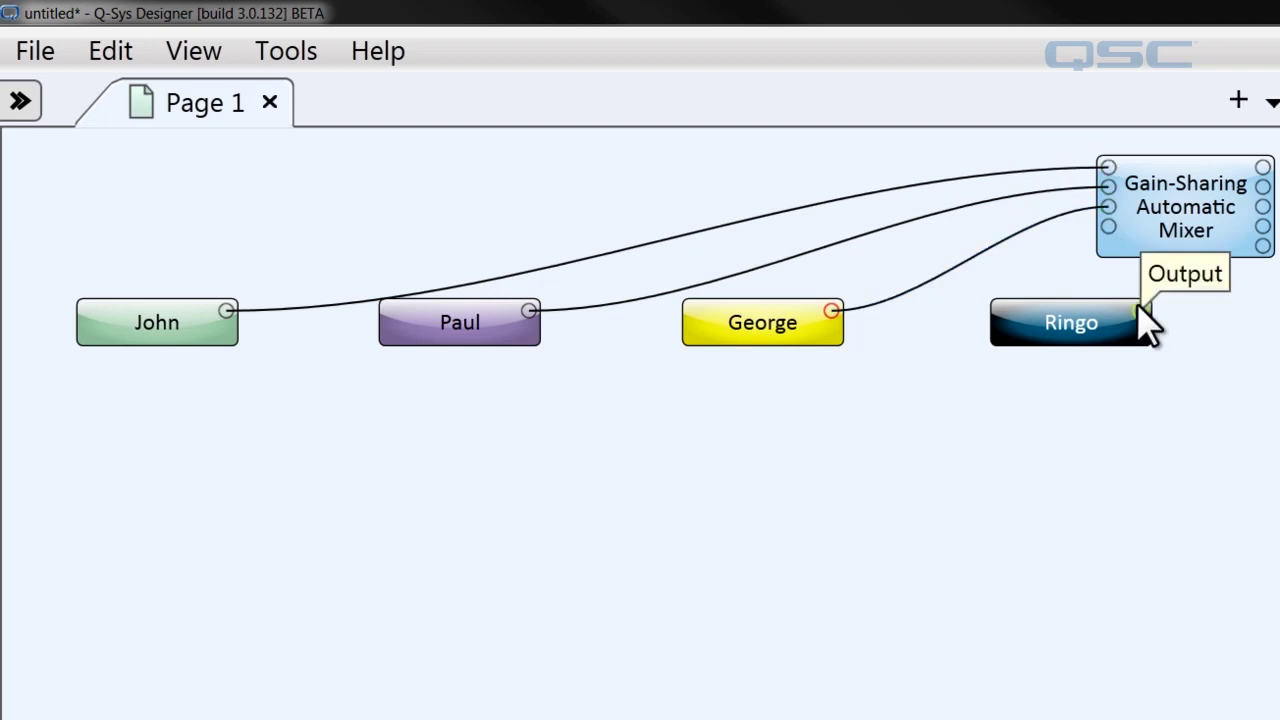
{"action": "left_click_drag", "start_coordinate": [1148, 322], "coordinate": [1115, 237]}
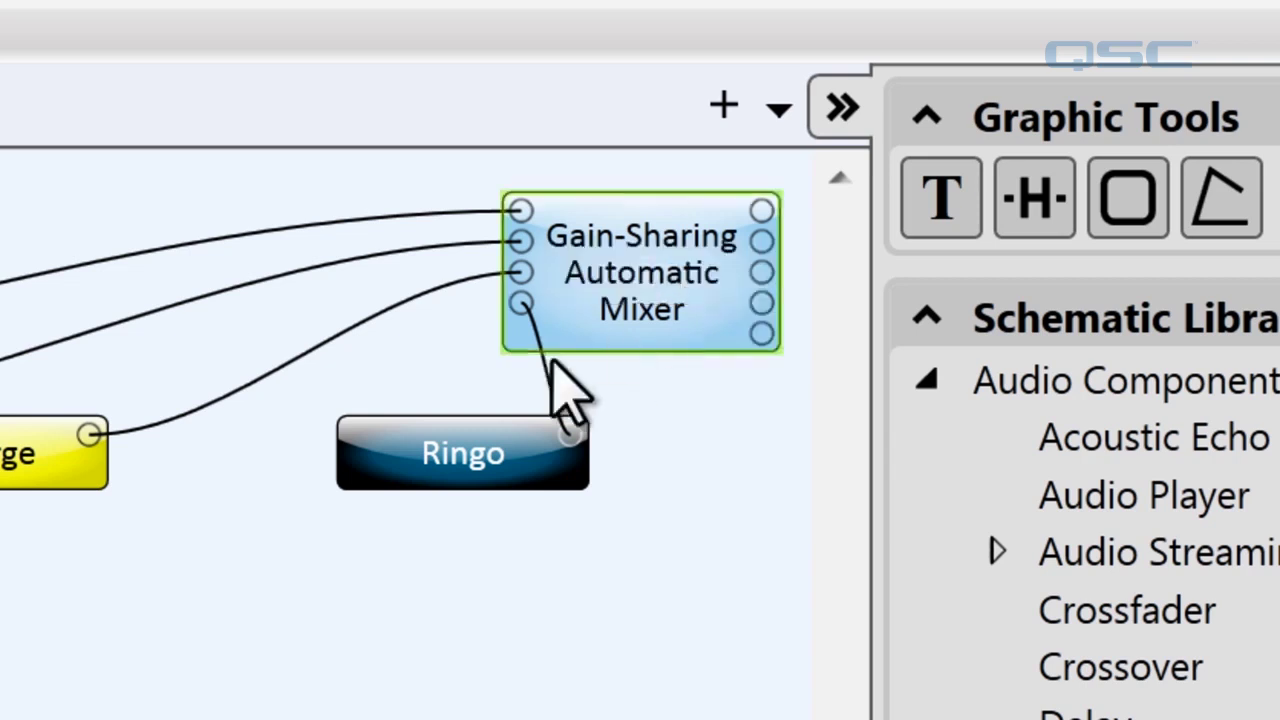
Step: Fill the Gain-Sharing Automatic Mixer block green
{"action": "left_click", "coordinate": [586, 296]}
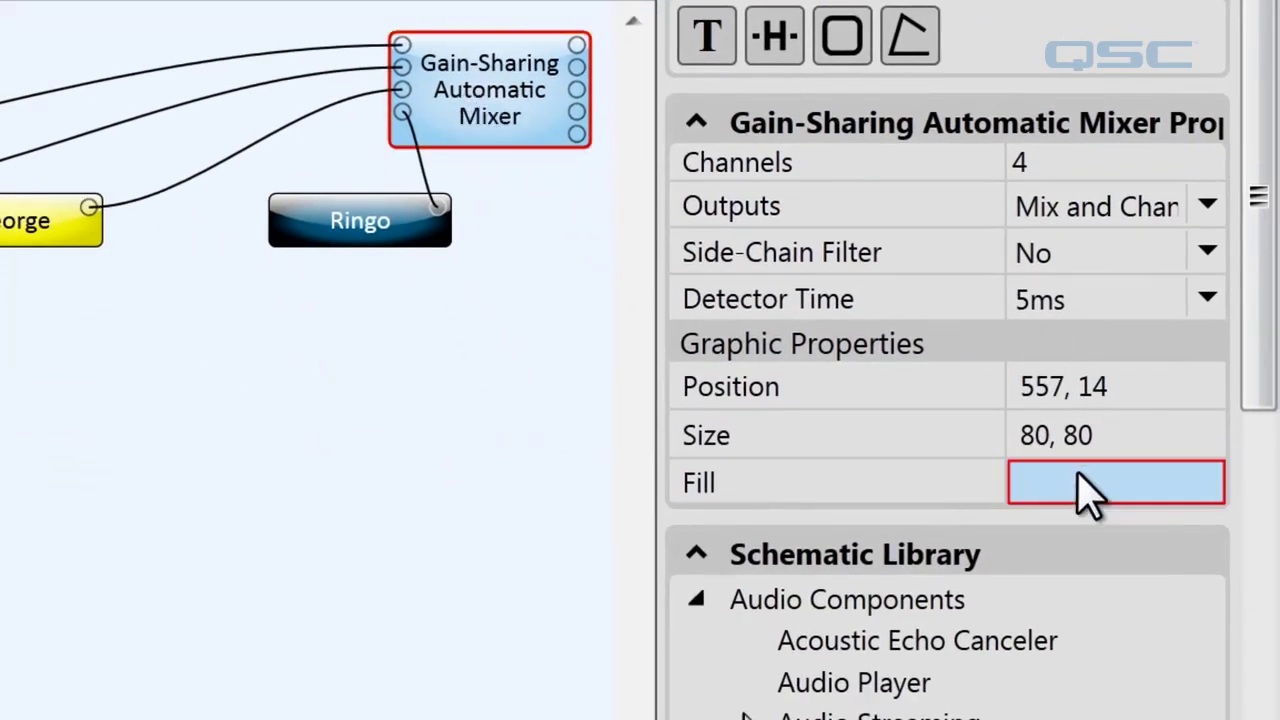
{"action": "left_click", "coordinate": [1082, 482]}
{"action": "left_click", "coordinate": [980, 706]}
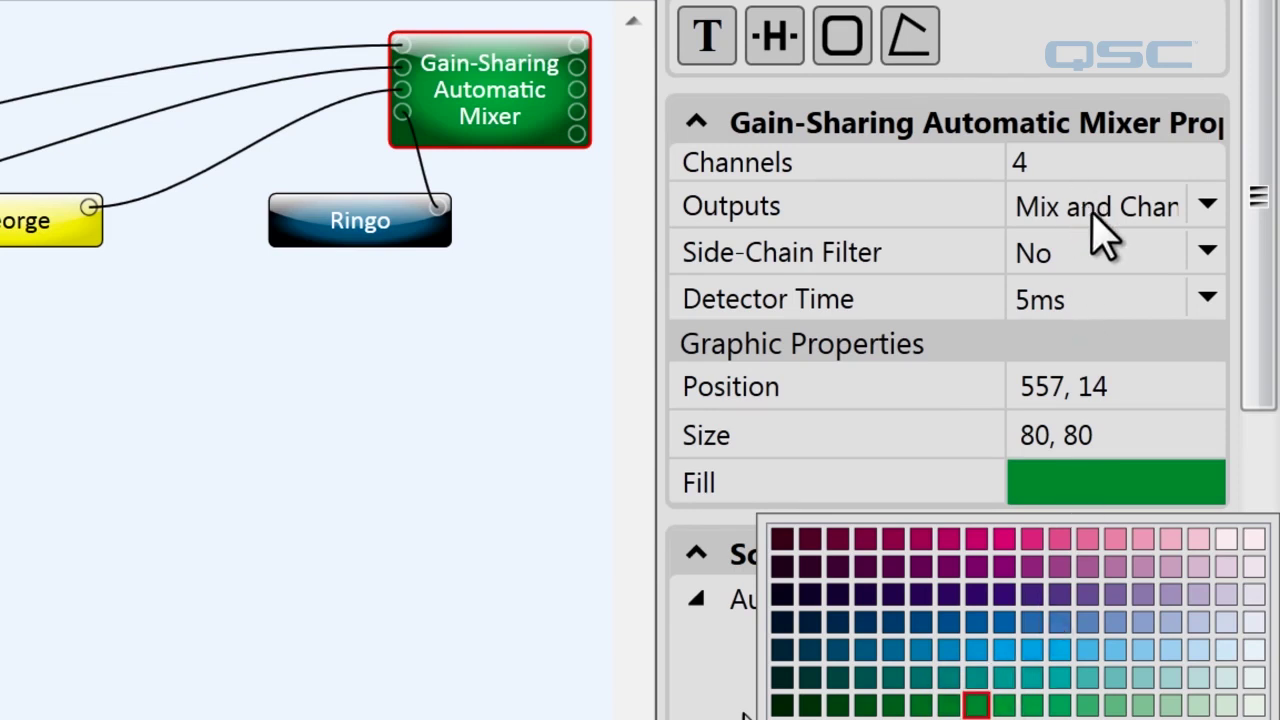
Step: Set the mixer's Outputs property to Mix Only
{"action": "left_click", "coordinate": [1190, 206]}
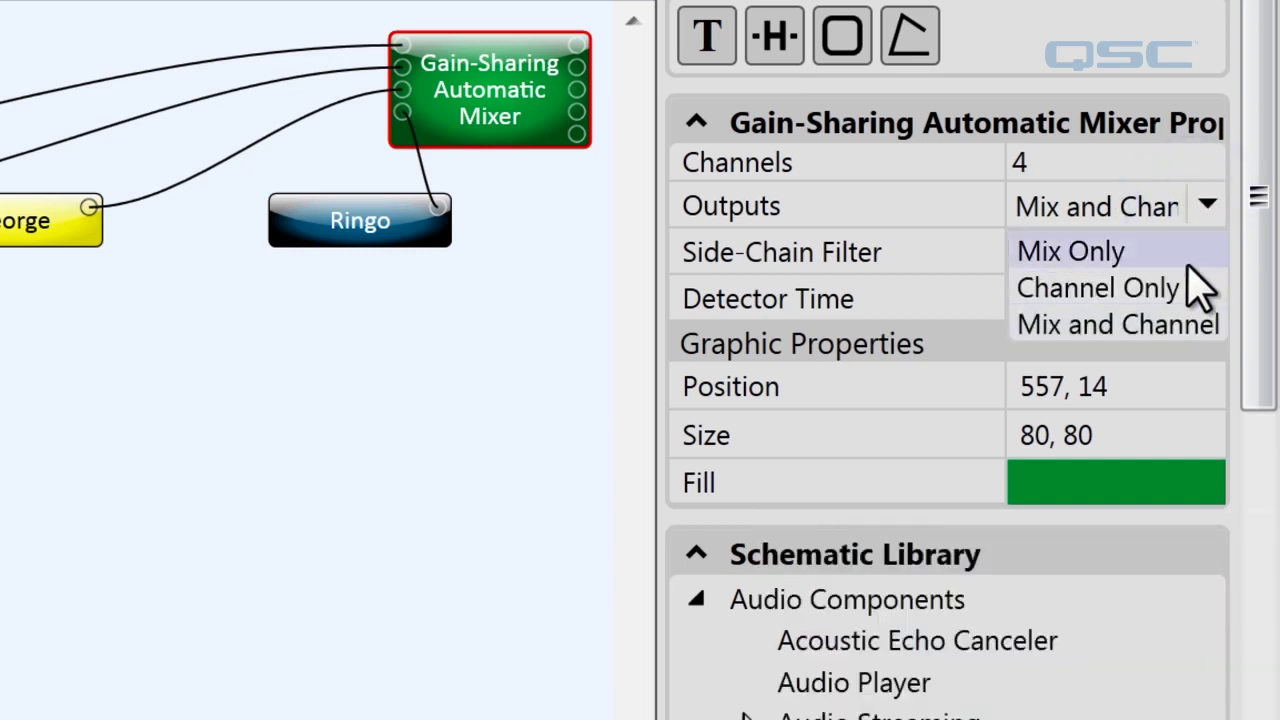
{"action": "left_click", "coordinate": [1168, 252]}
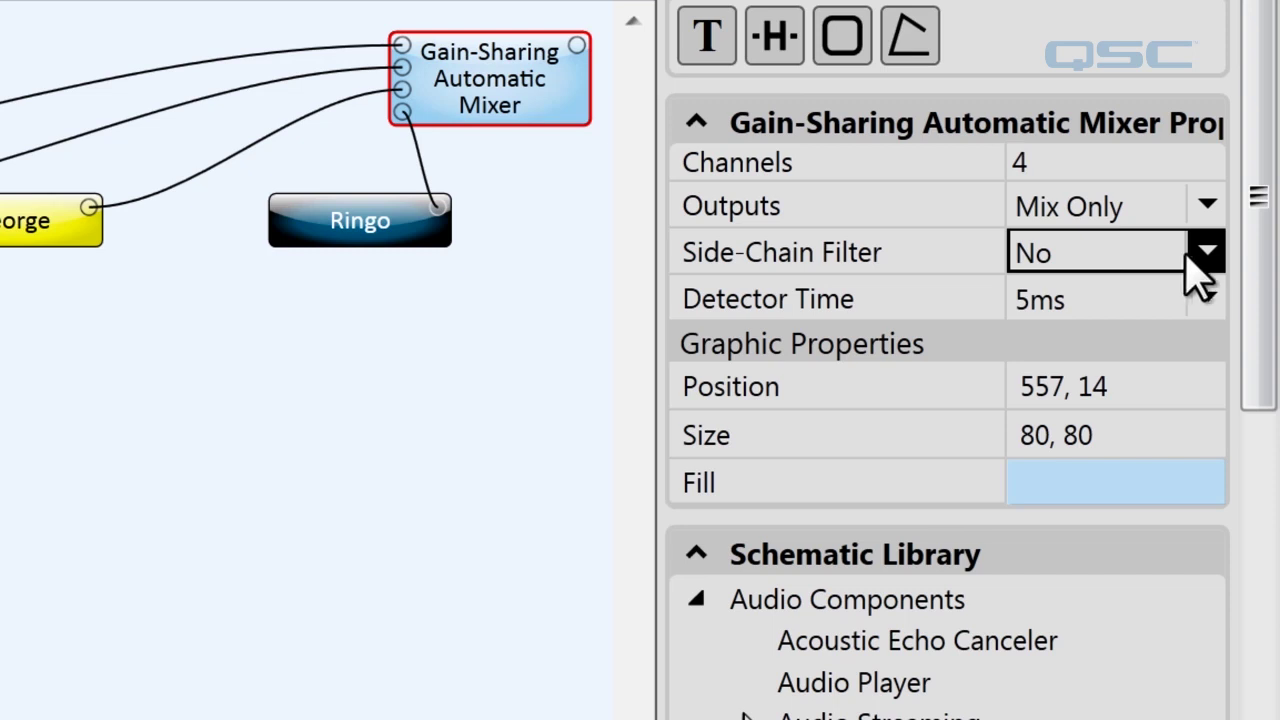
{"action": "left_click", "coordinate": [1192, 256]}
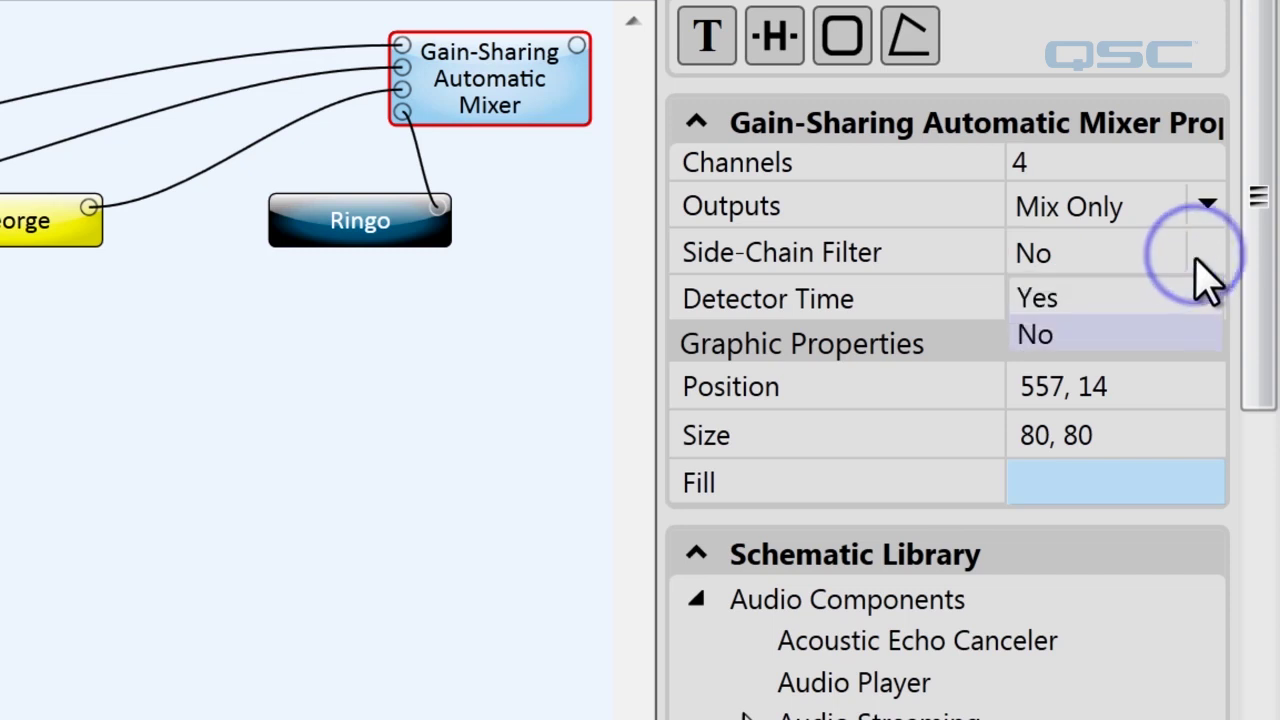
Step: Set the mixer's Side-Chain Filter to Yes and Detector Time to Use Control
{"action": "left_click", "coordinate": [1143, 298]}
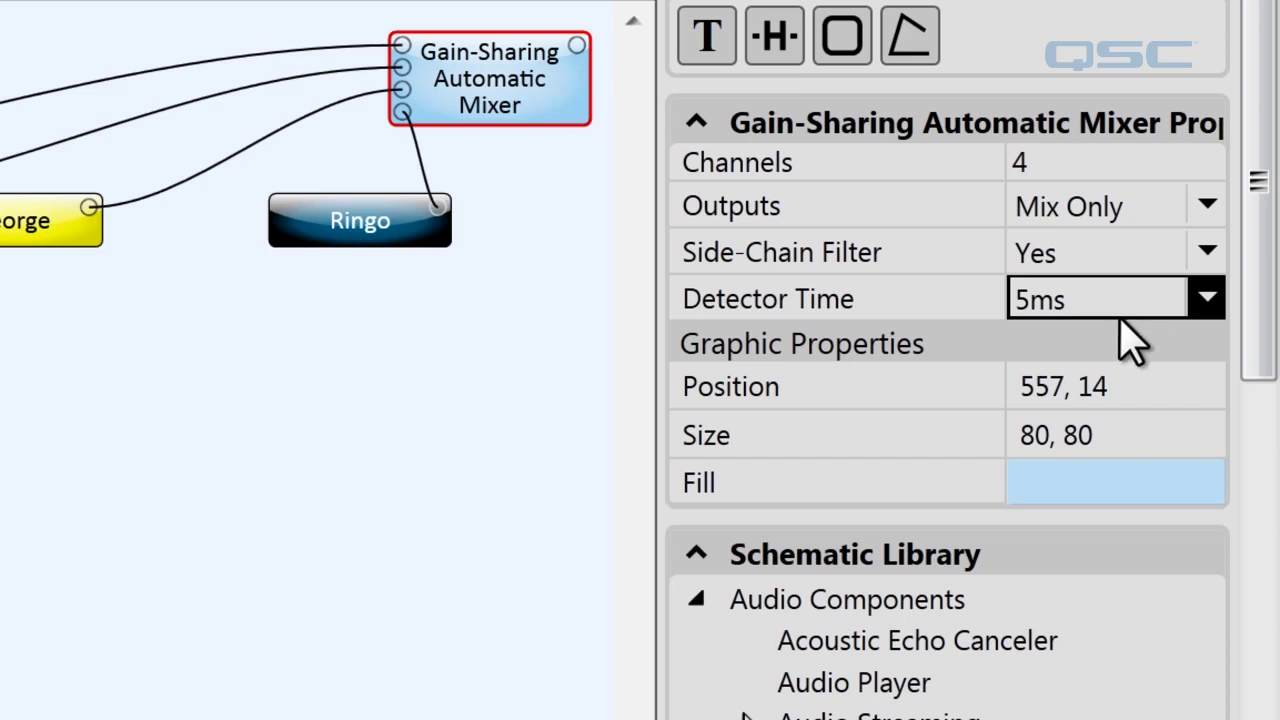
{"action": "left_click", "coordinate": [1203, 299]}
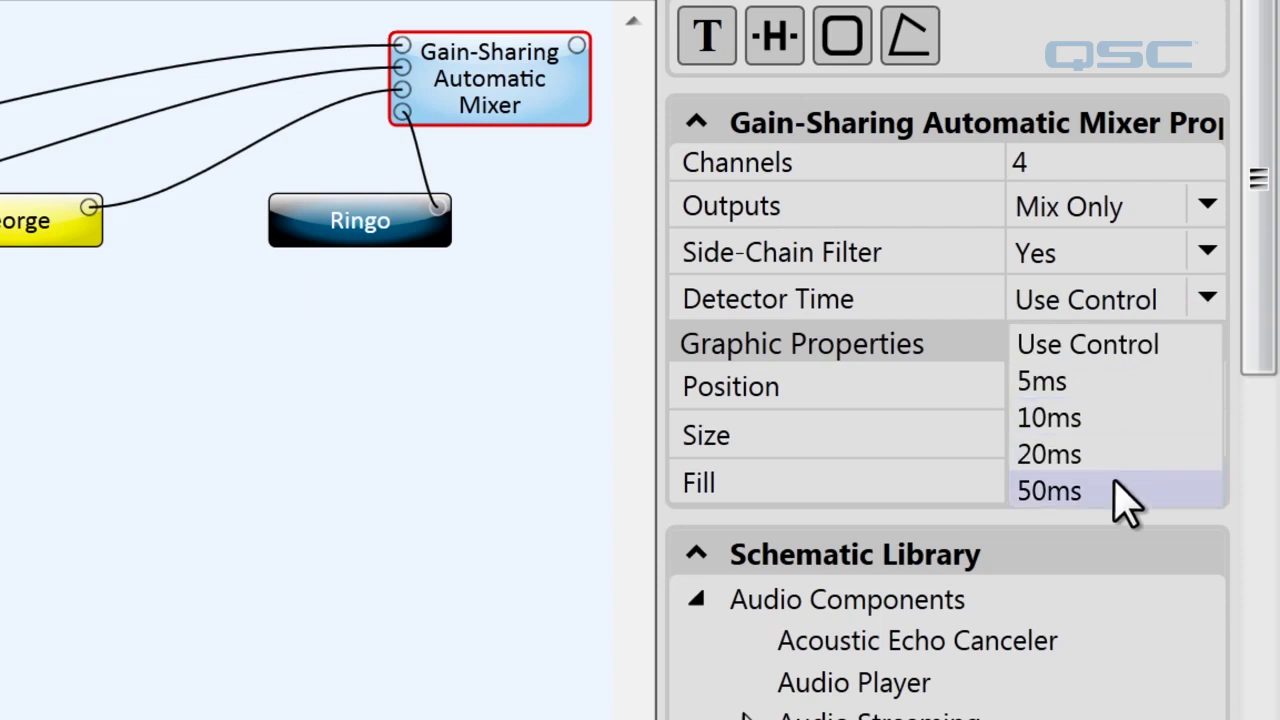
{"action": "left_click", "coordinate": [1110, 355]}
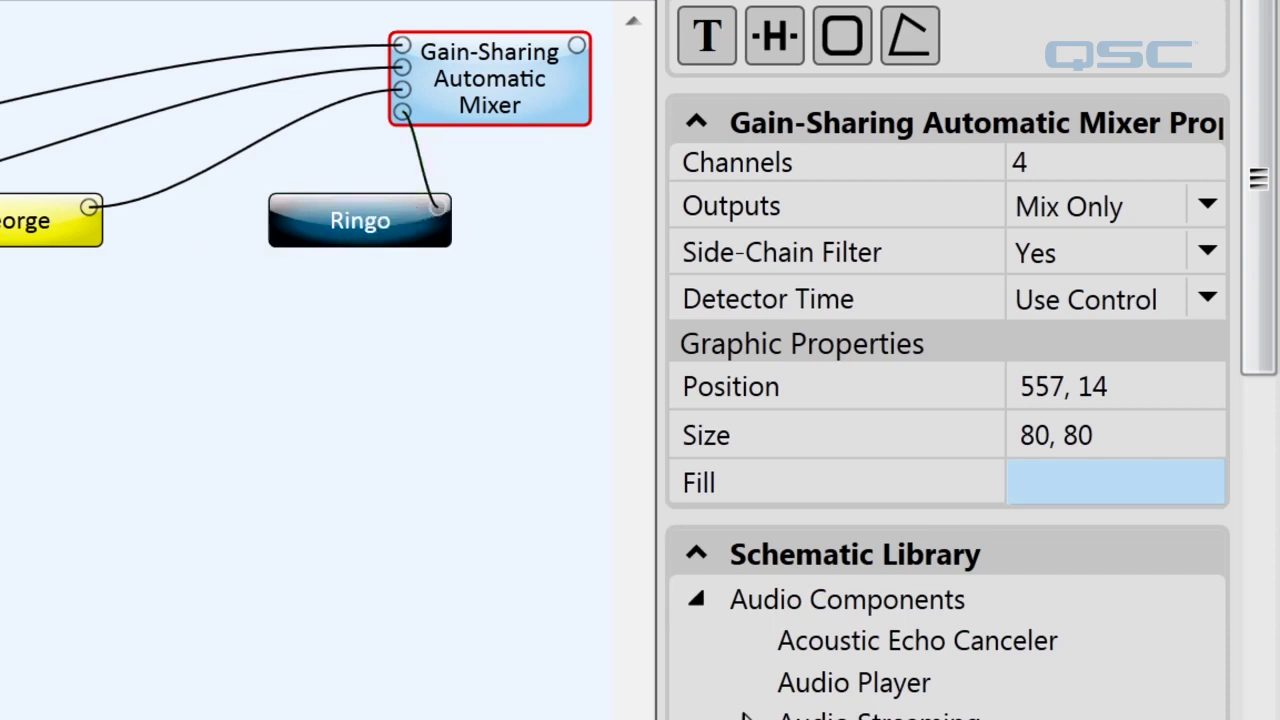
Step: Save to Core & Run on Core-1, and open John's control panel below the blocks
{"action": "left_click", "coordinate": [23, 34]}
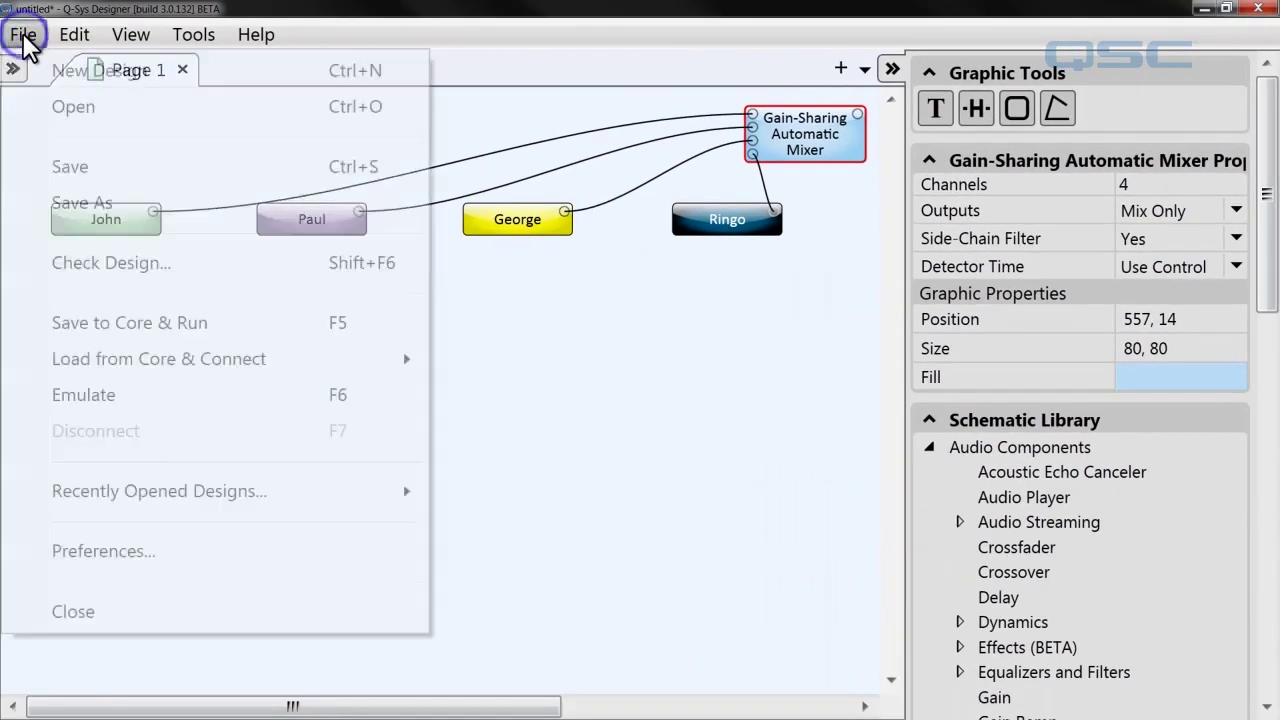
{"action": "left_click", "coordinate": [187, 330]}
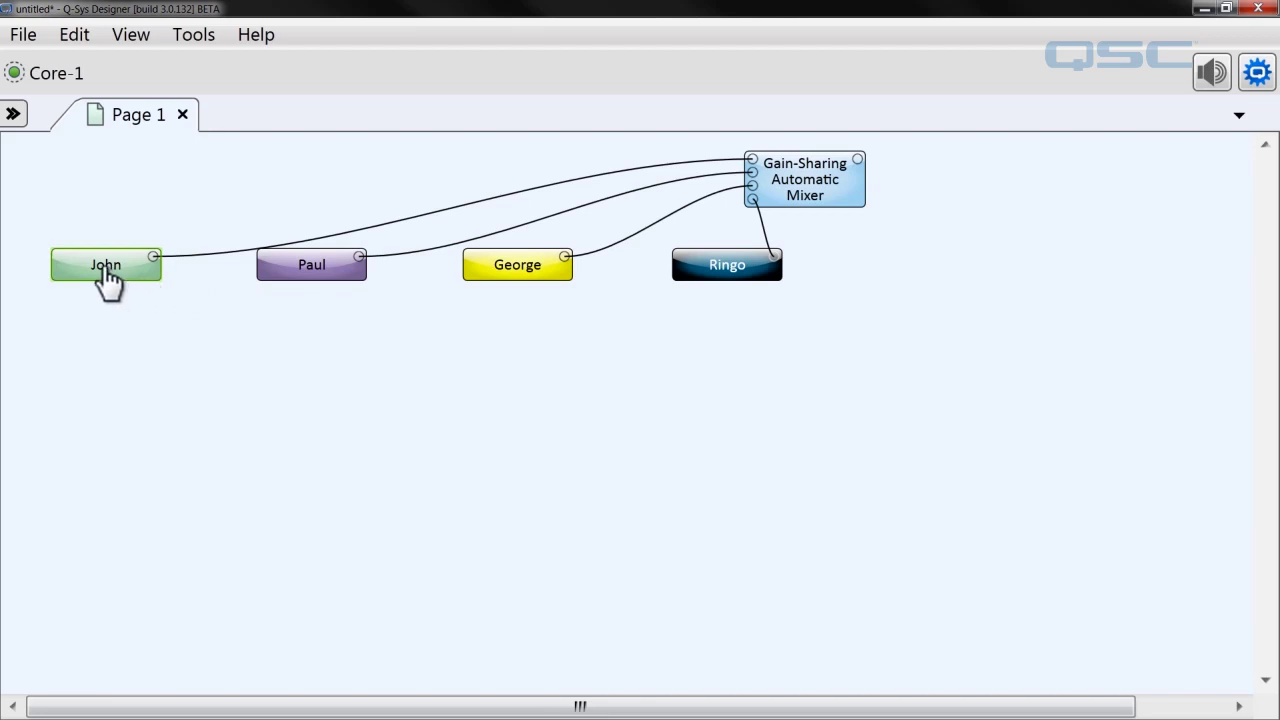
{"action": "double_click", "coordinate": [105, 266]}
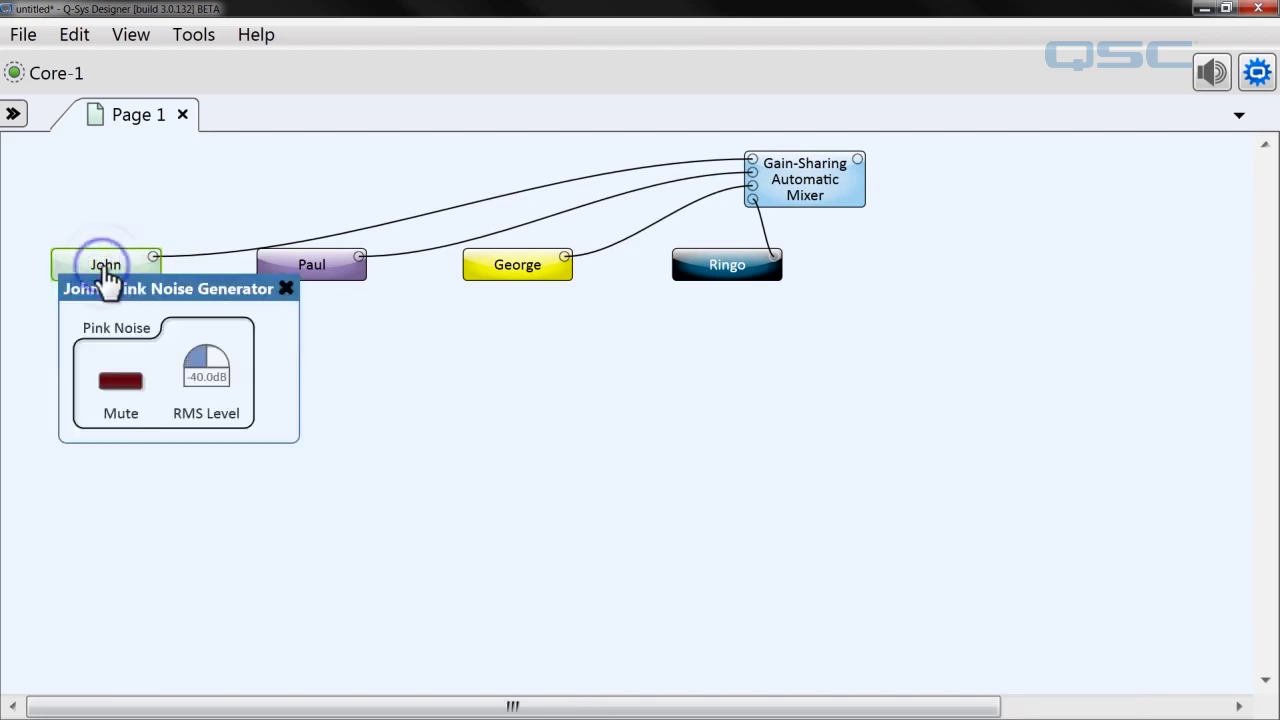
{"action": "left_click_drag", "start_coordinate": [186, 298], "coordinate": [134, 331]}
Step: Open Paul's, George's and Ringo's control panels and line them up beside John's
{"action": "double_click", "coordinate": [312, 278]}
{"action": "left_click_drag", "start_coordinate": [334, 289], "coordinate": [312, 327]}
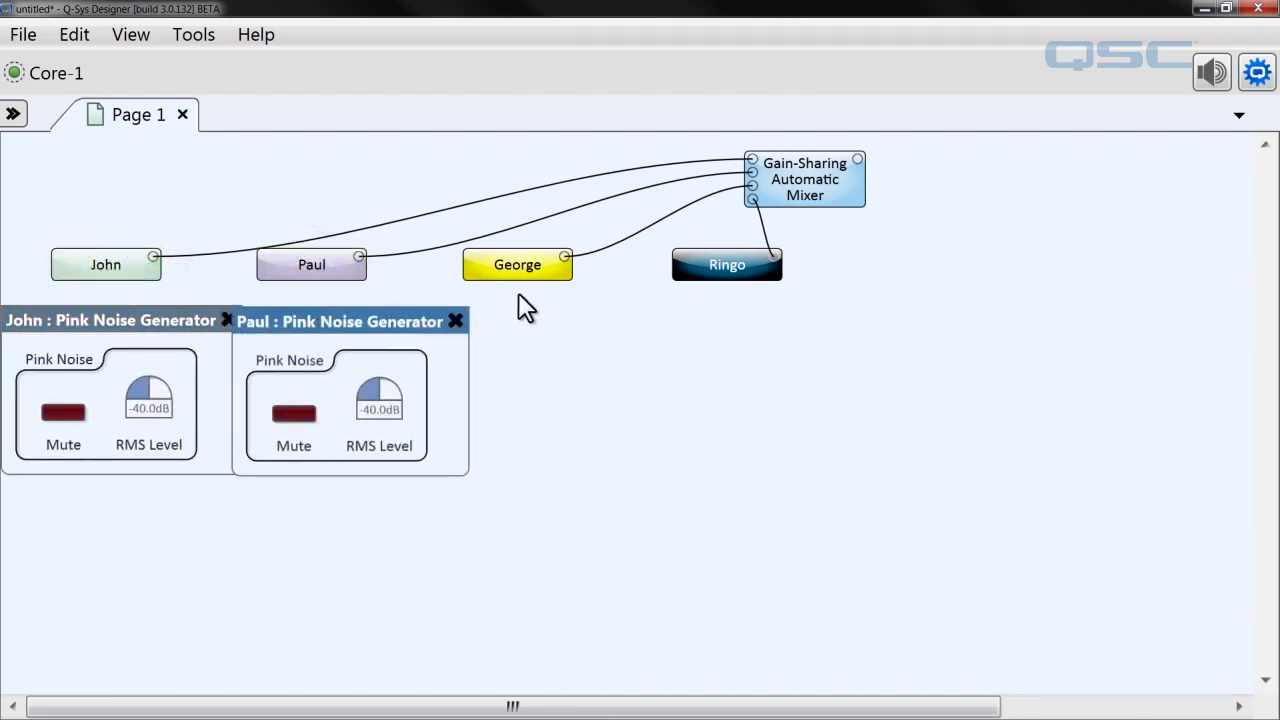
{"action": "double_click", "coordinate": [530, 264]}
{"action": "left_click_drag", "start_coordinate": [552, 288], "coordinate": [556, 320]}
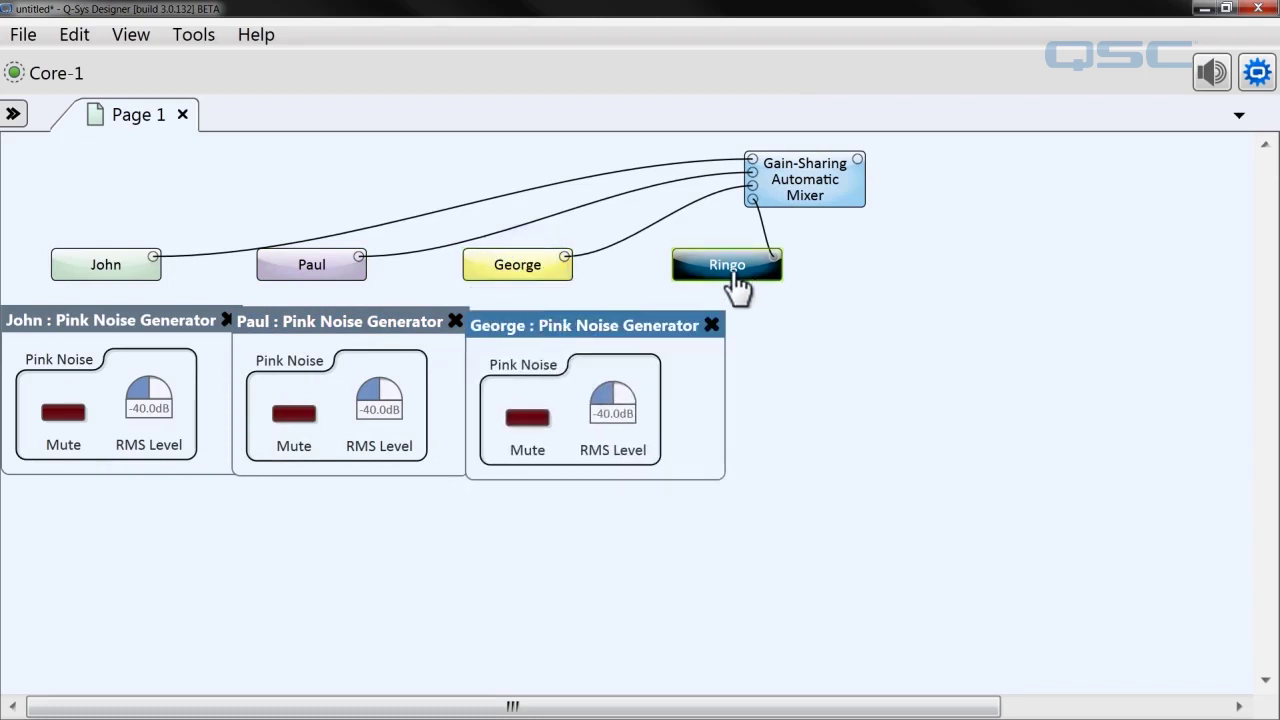
{"action": "double_click", "coordinate": [735, 272]}
{"action": "left_click_drag", "start_coordinate": [771, 294], "coordinate": [796, 336]}
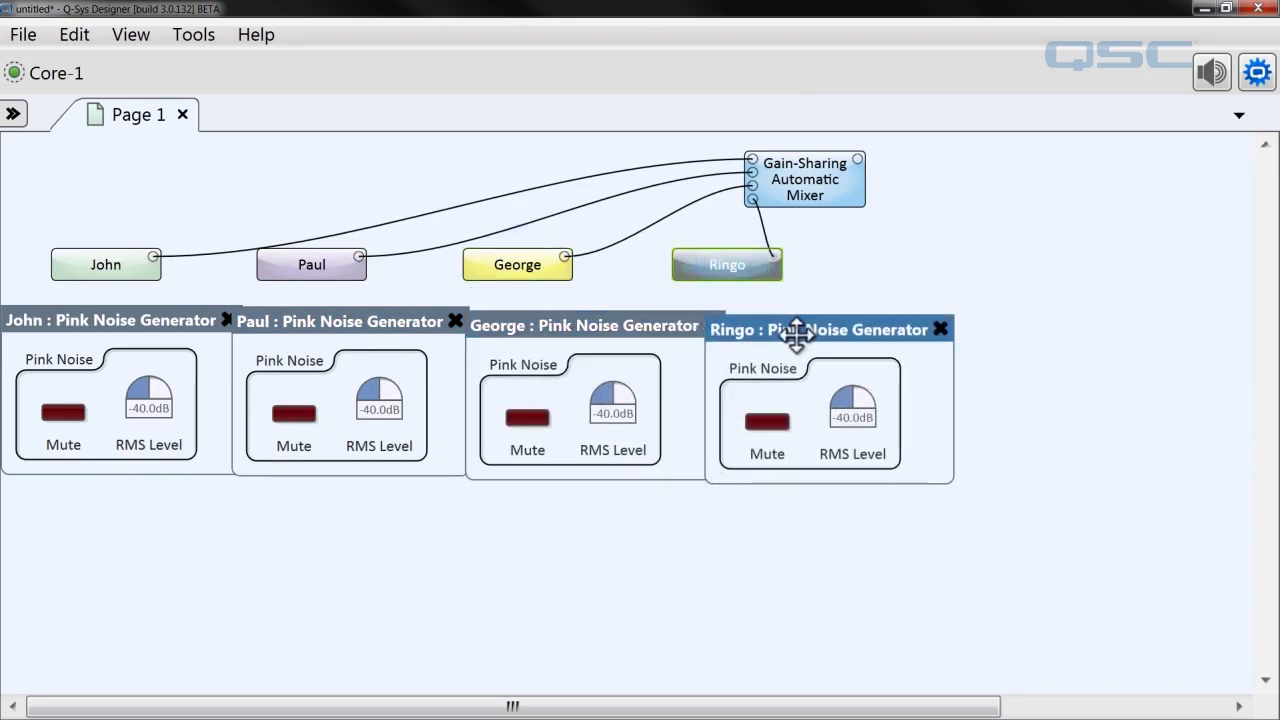